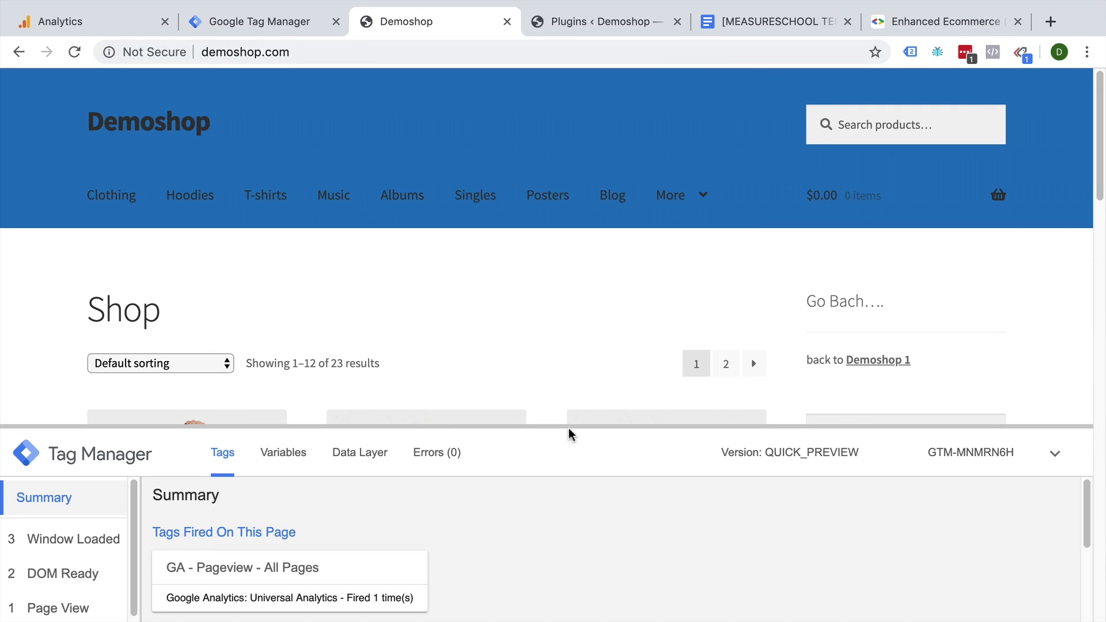
Add the Happy Ninja T-shirt and hoodie to the cart, then check out and place the order.
{"action": "left_click_drag", "start_coordinate": [570, 426], "coordinate": [544, 618]}
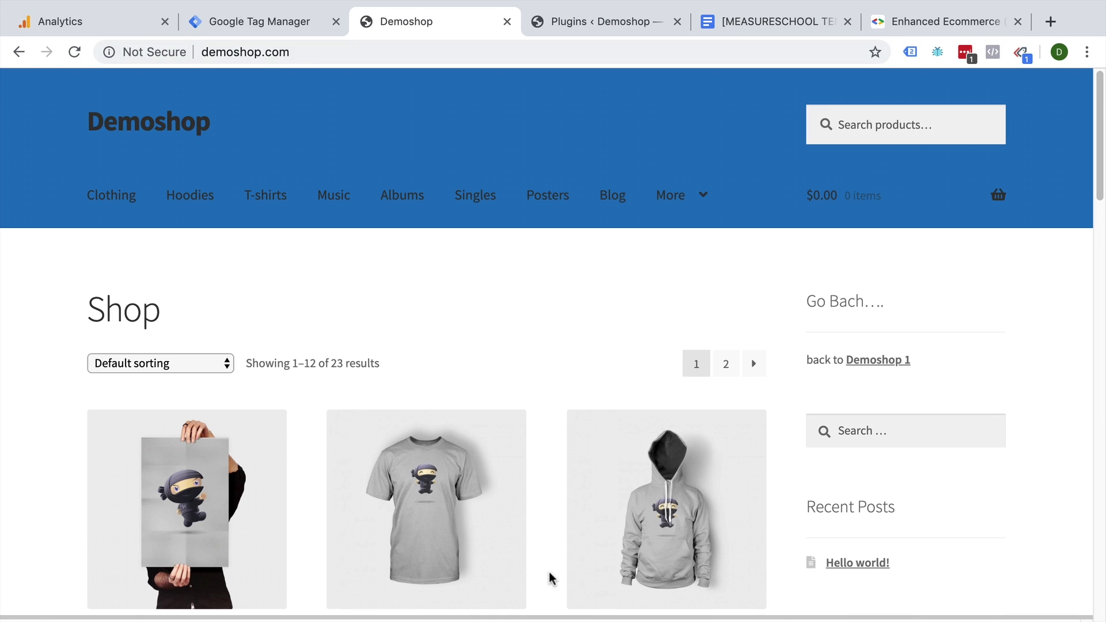
{"action": "scroll", "coordinate": [550, 578], "scroll_direction": "down", "scroll_amount": 3}
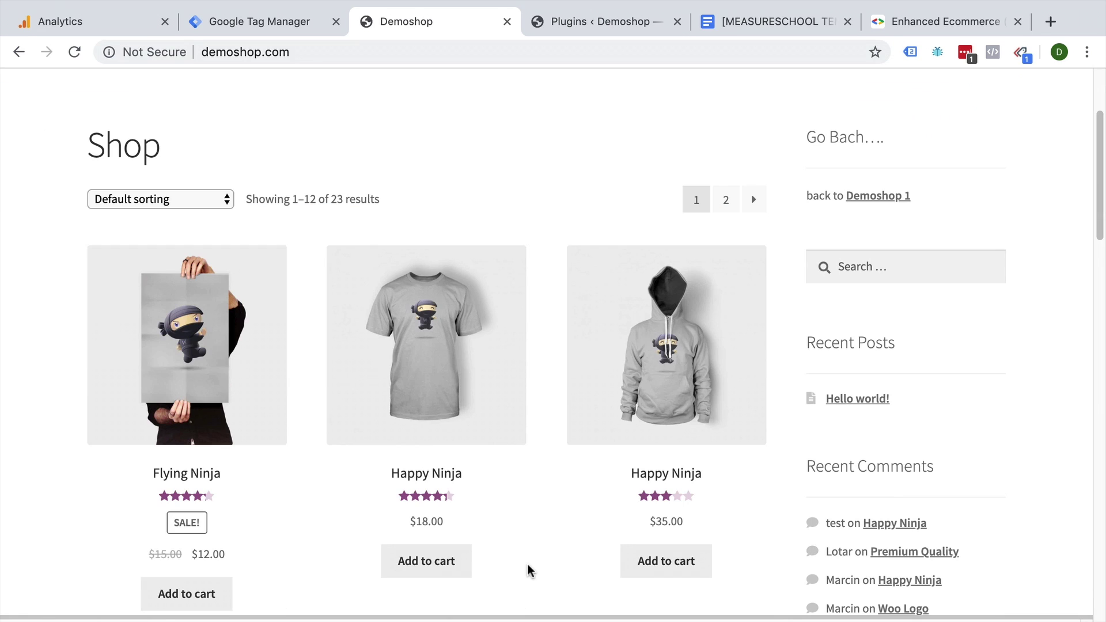
{"action": "left_click", "coordinate": [423, 570]}
{"action": "left_click", "coordinate": [670, 563]}
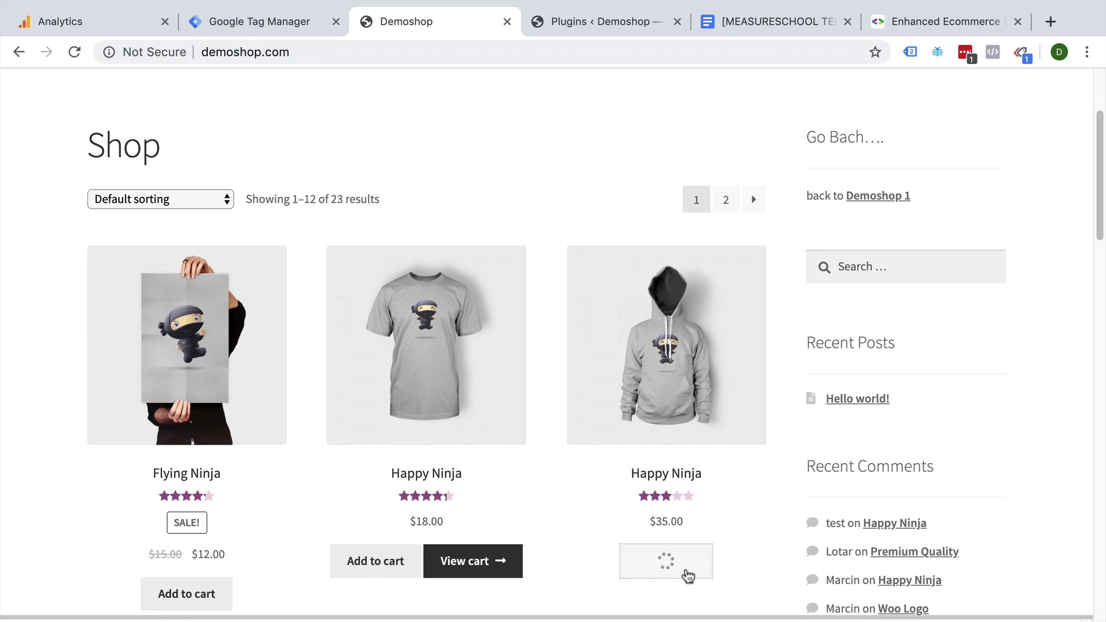
{"action": "left_click", "coordinate": [743, 563]}
{"action": "scroll", "coordinate": [744, 566], "scroll_direction": "down", "scroll_amount": 10}
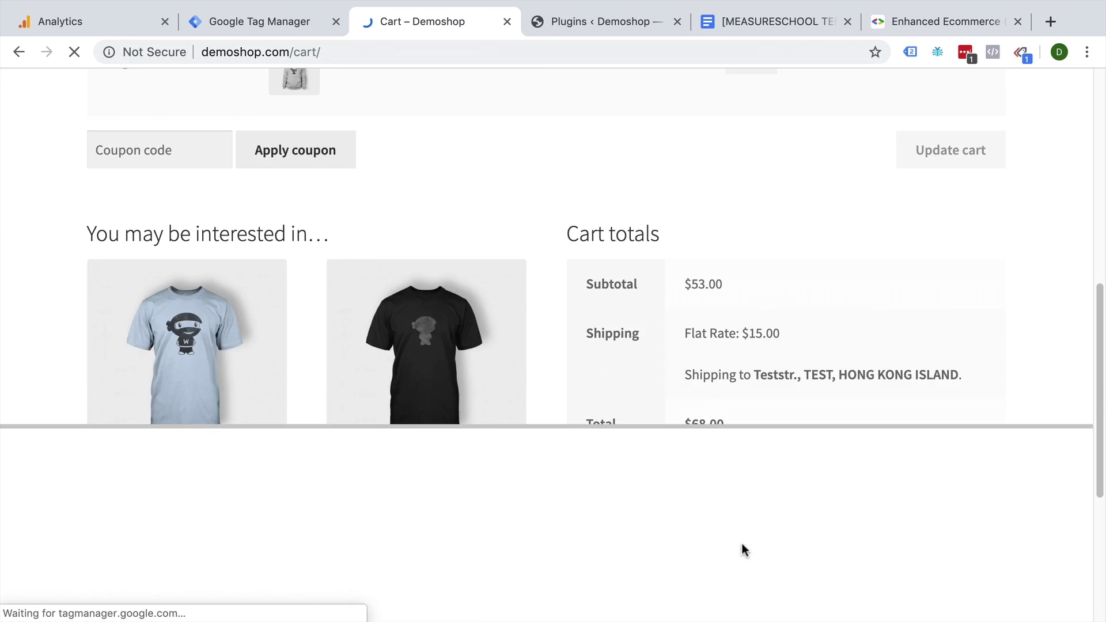
{"action": "scroll", "coordinate": [741, 549], "scroll_direction": "down", "scroll_amount": 6}
{"action": "left_click", "coordinate": [783, 185]}
{"action": "scroll", "coordinate": [720, 231], "scroll_direction": "down", "scroll_amount": 10}
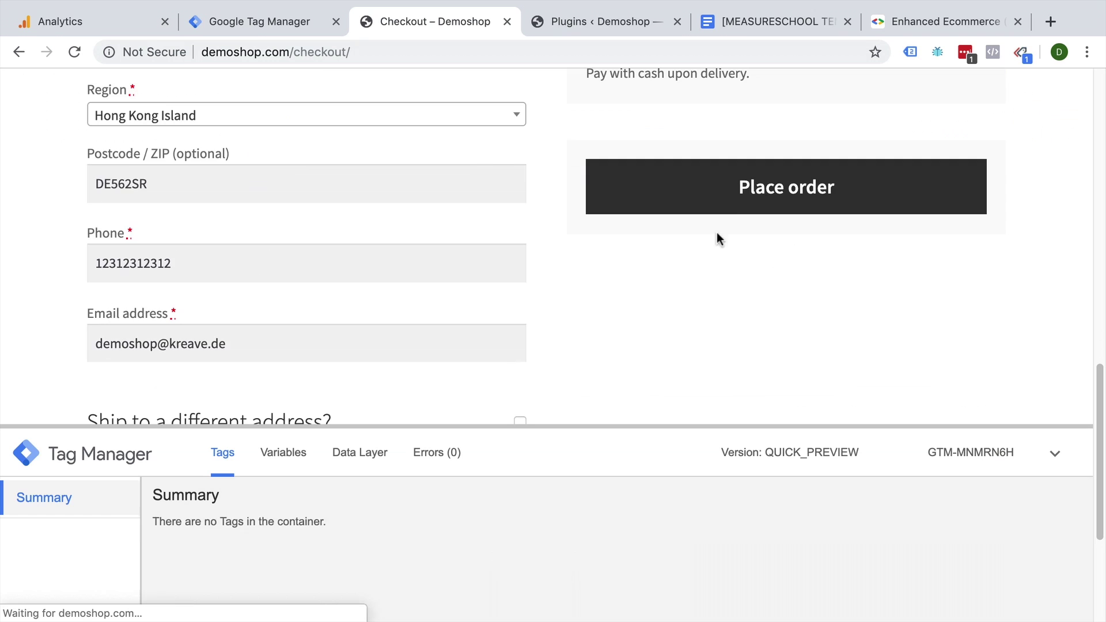
{"action": "left_click", "coordinate": [754, 195]}
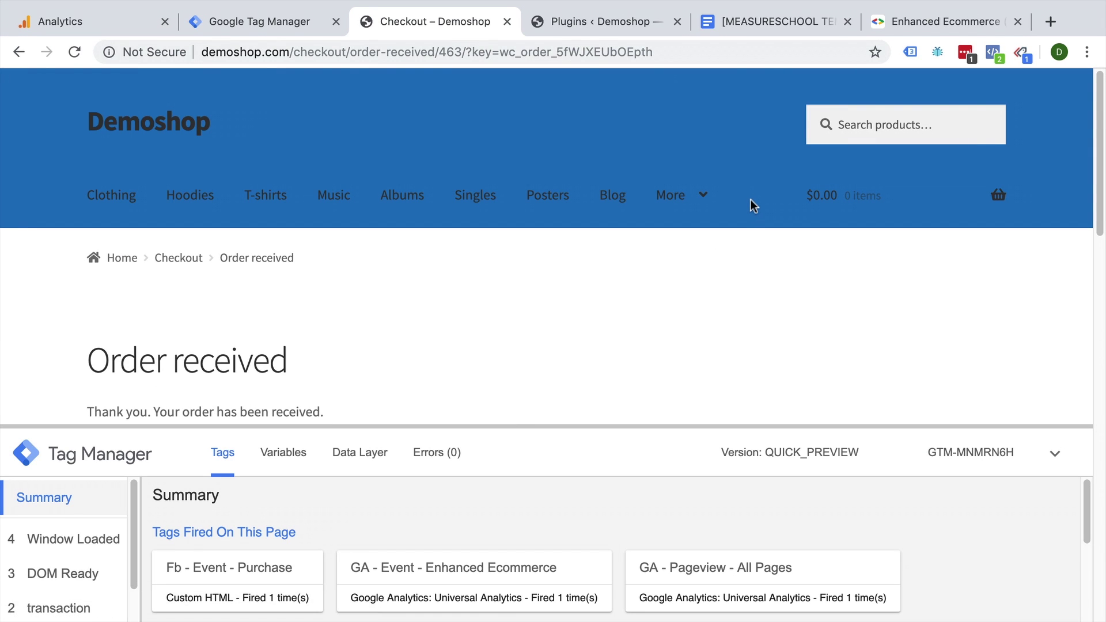
Enlarge the preview panel and open the GA - Event - Enhanced Ecommerce tag's details.
{"action": "left_click_drag", "start_coordinate": [546, 426], "coordinate": [579, 208]}
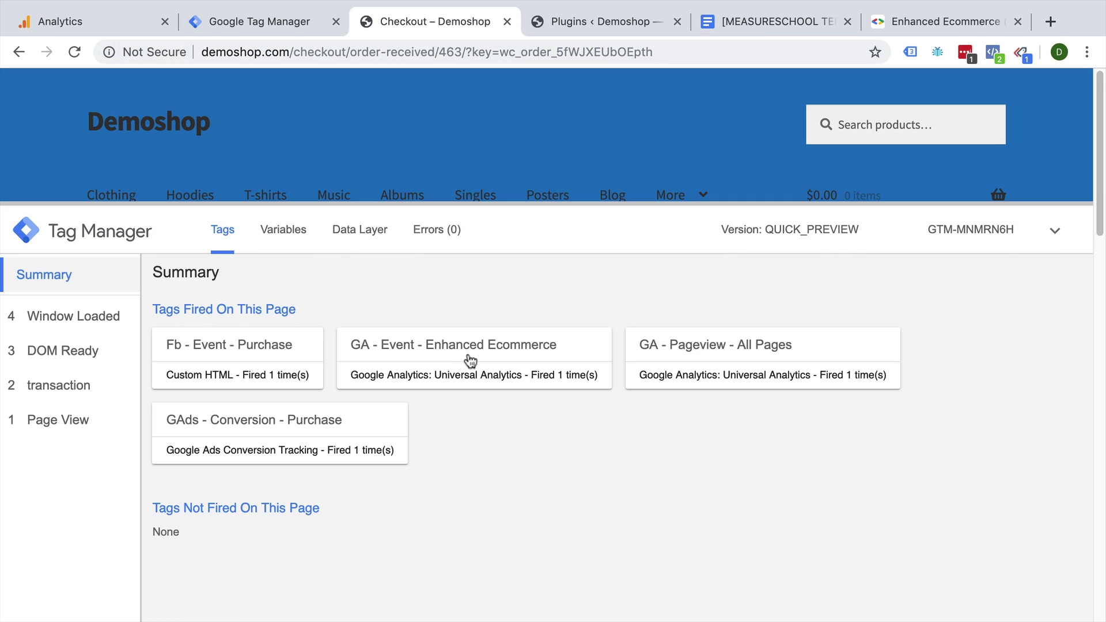
{"action": "left_click", "coordinate": [469, 361]}
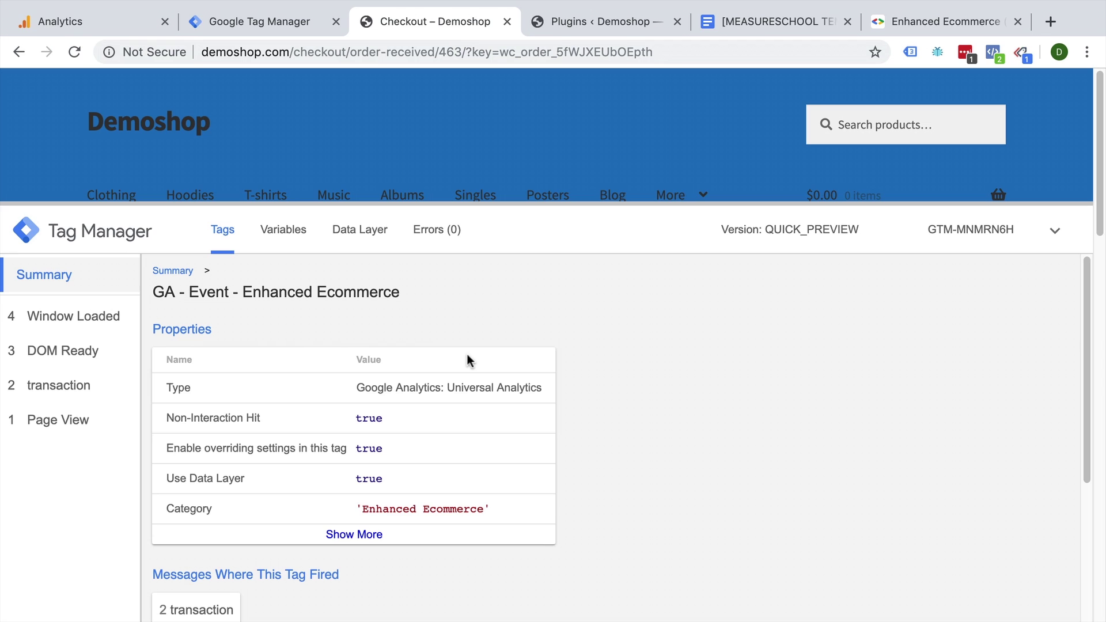
In Analytics, list the real-time events from the last 30 minutes, including the transaction event.
{"action": "left_click", "coordinate": [44, 20]}
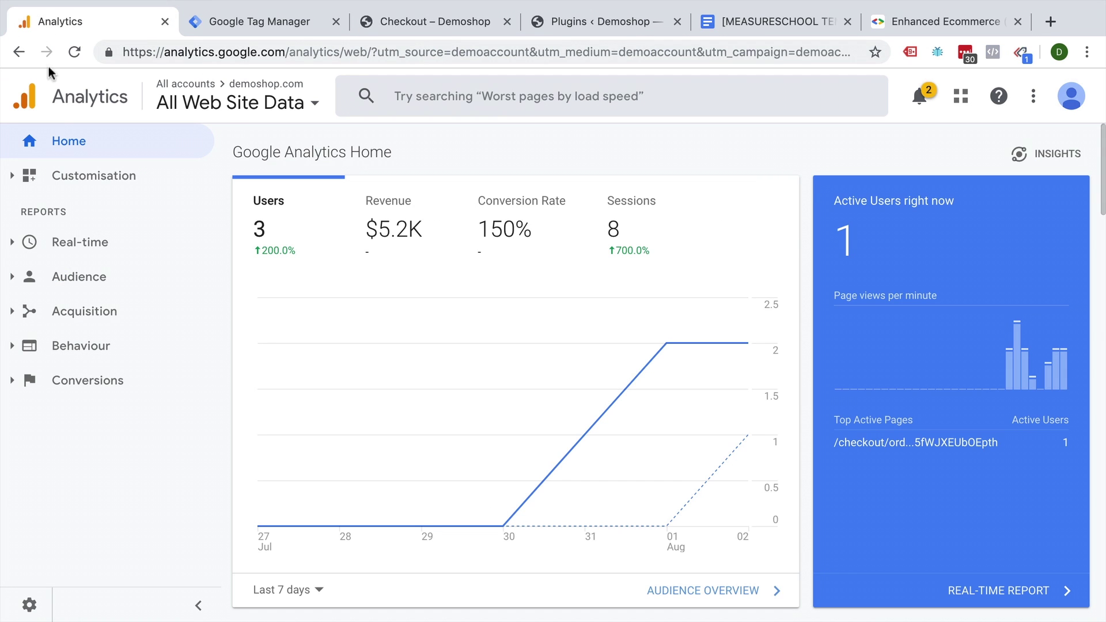
{"action": "left_click", "coordinate": [96, 250]}
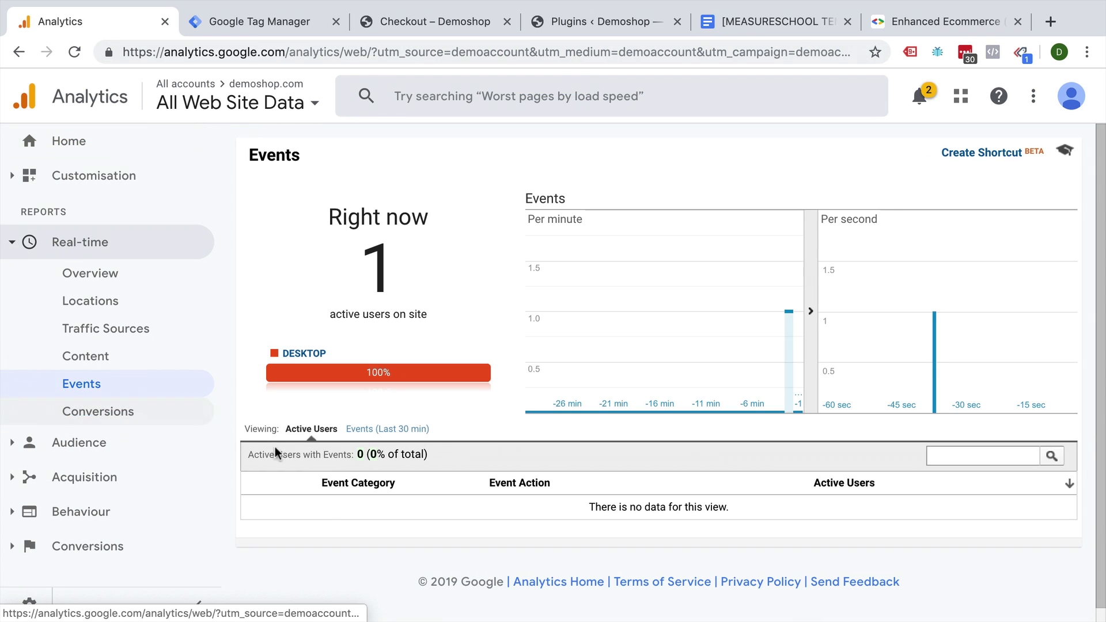
{"action": "left_click", "coordinate": [408, 430]}
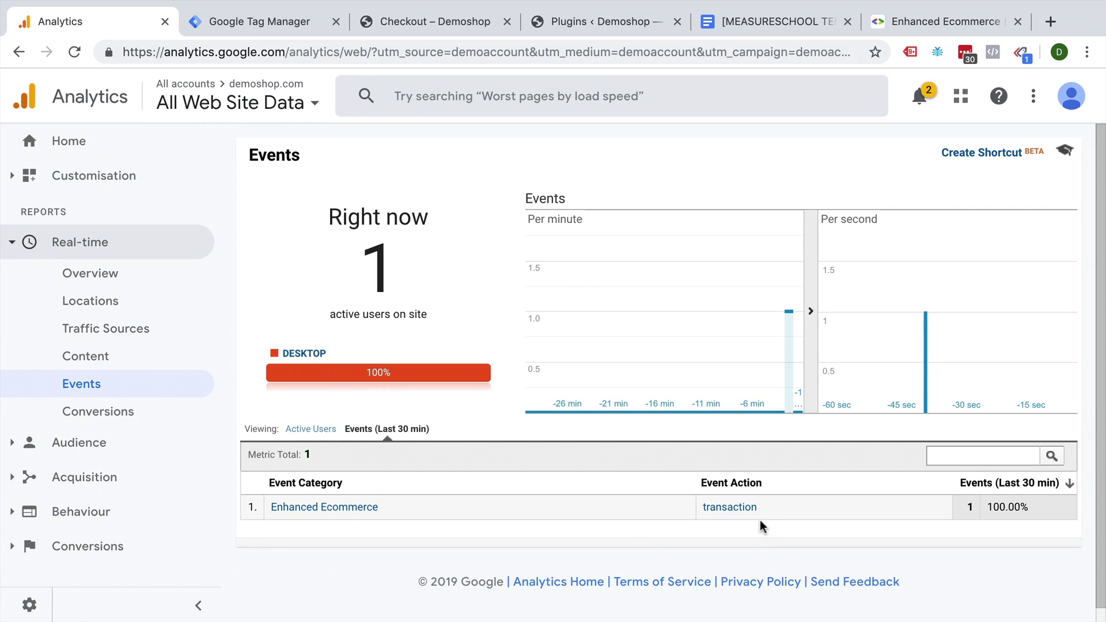
{"action": "left_click", "coordinate": [422, 28]}
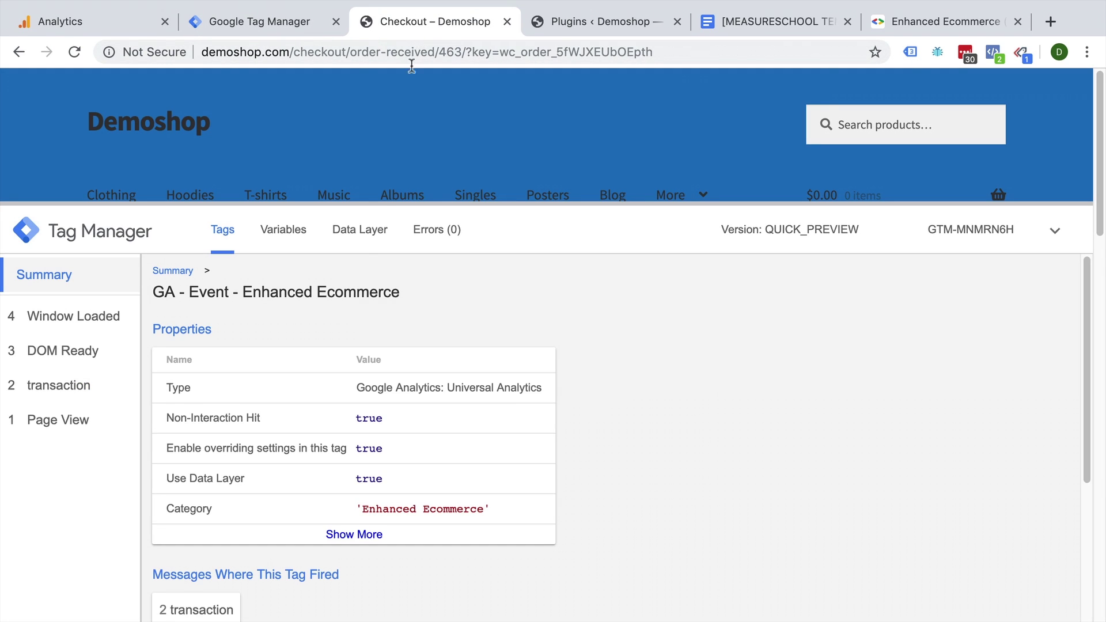
Show the data layer's transaction push for order 463 with both Happy Ninja products.
{"action": "left_click", "coordinate": [363, 243]}
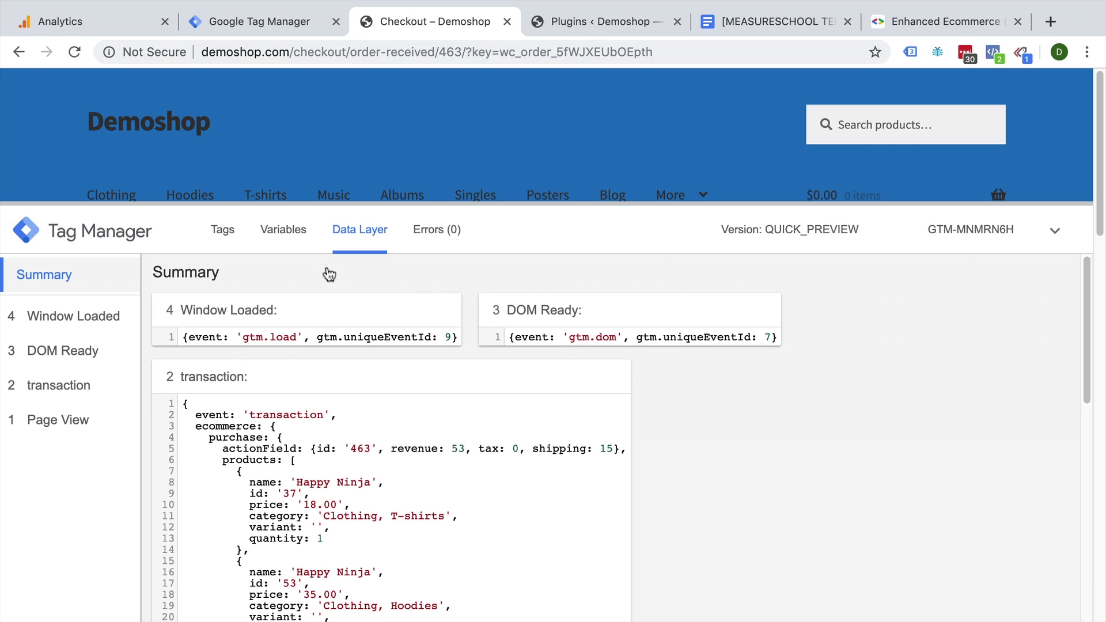
{"action": "scroll", "coordinate": [243, 384], "scroll_direction": "down", "scroll_amount": 2}
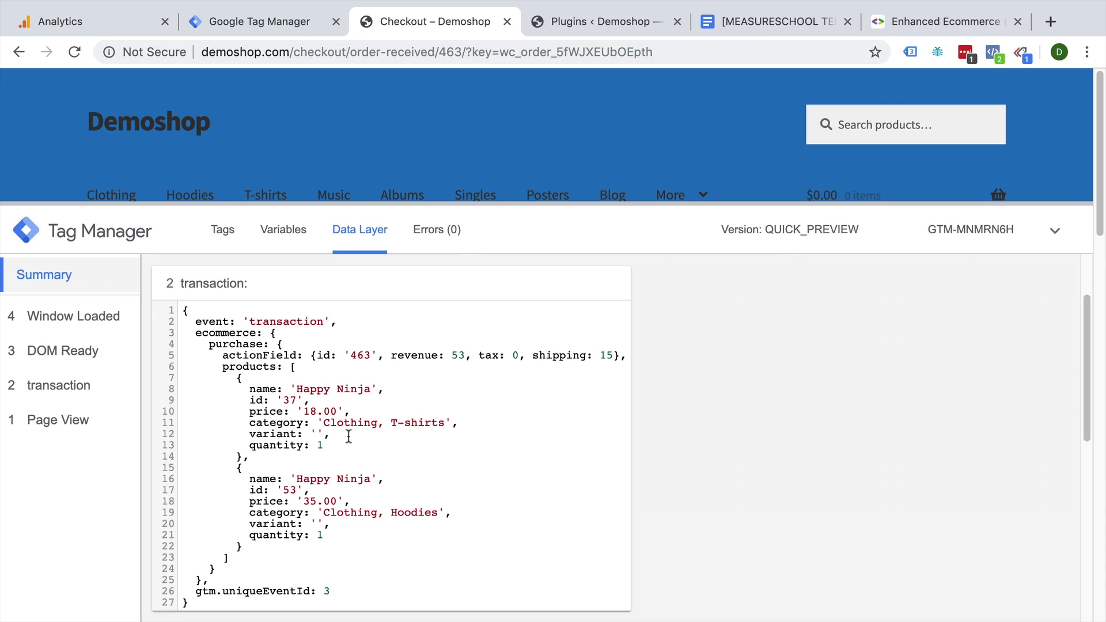
{"action": "left_click", "coordinate": [1087, 53]}
{"action": "mouse_move", "coordinate": [837, 377]}
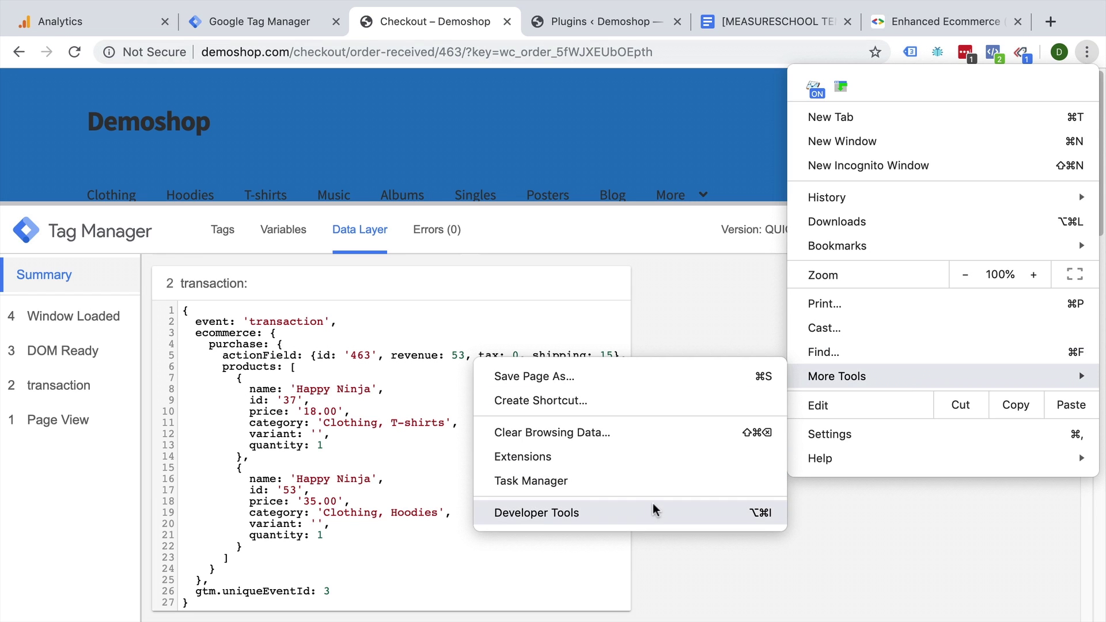
In GTM/GA Debug, view order 463's Enhanced Ecommerce purchase: revenue 53, tax 0, shipping 15.
{"action": "left_click", "coordinate": [654, 510]}
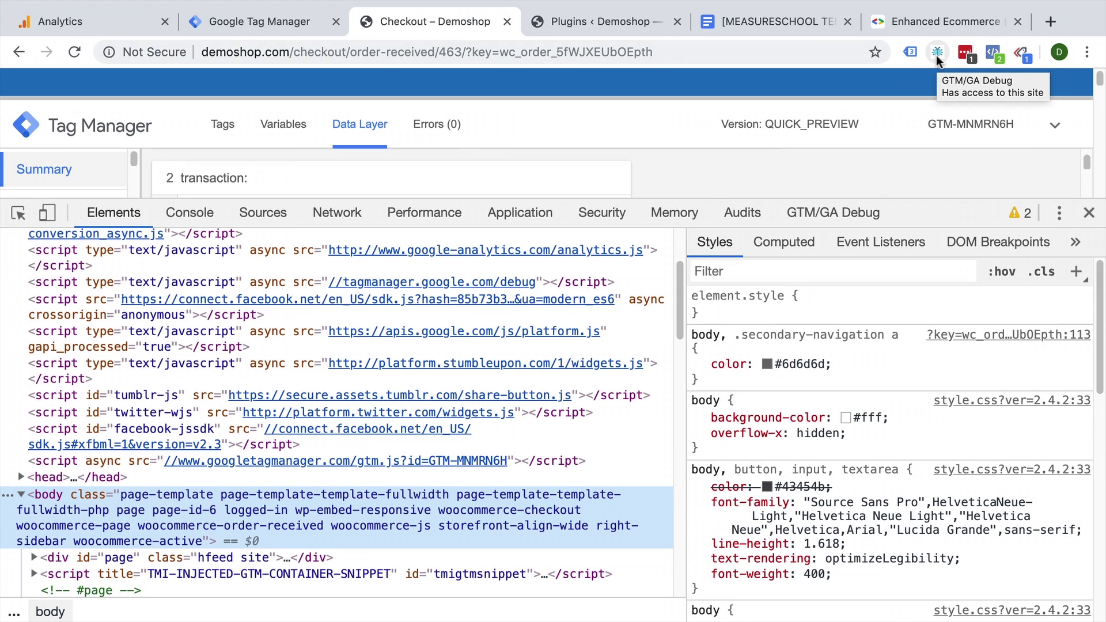
{"action": "left_click", "coordinate": [842, 225]}
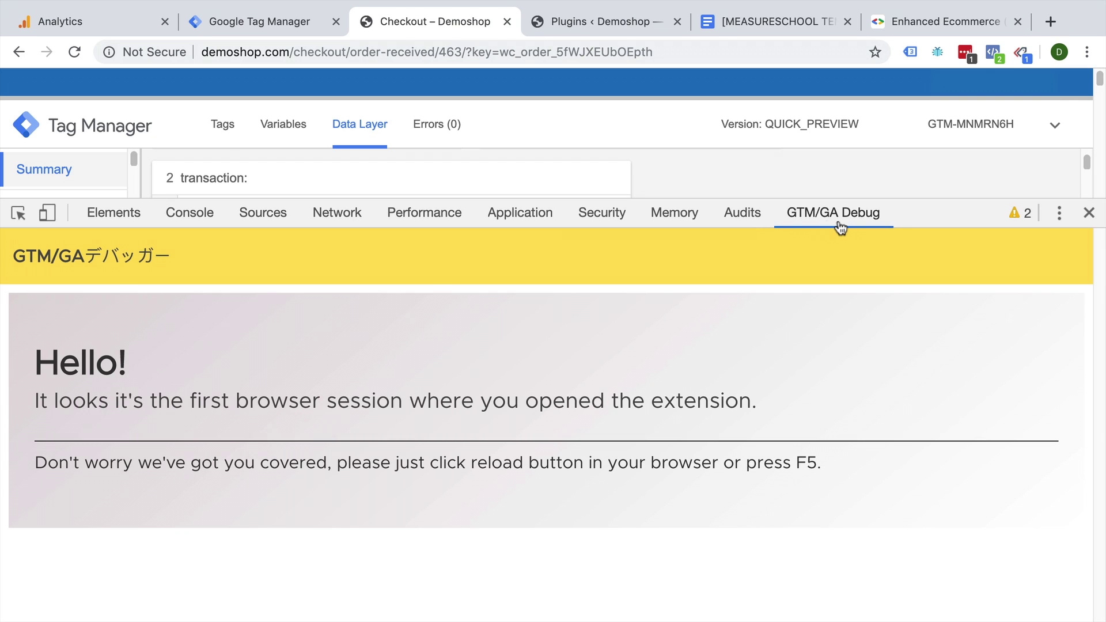
{"action": "left_click", "coordinate": [76, 52]}
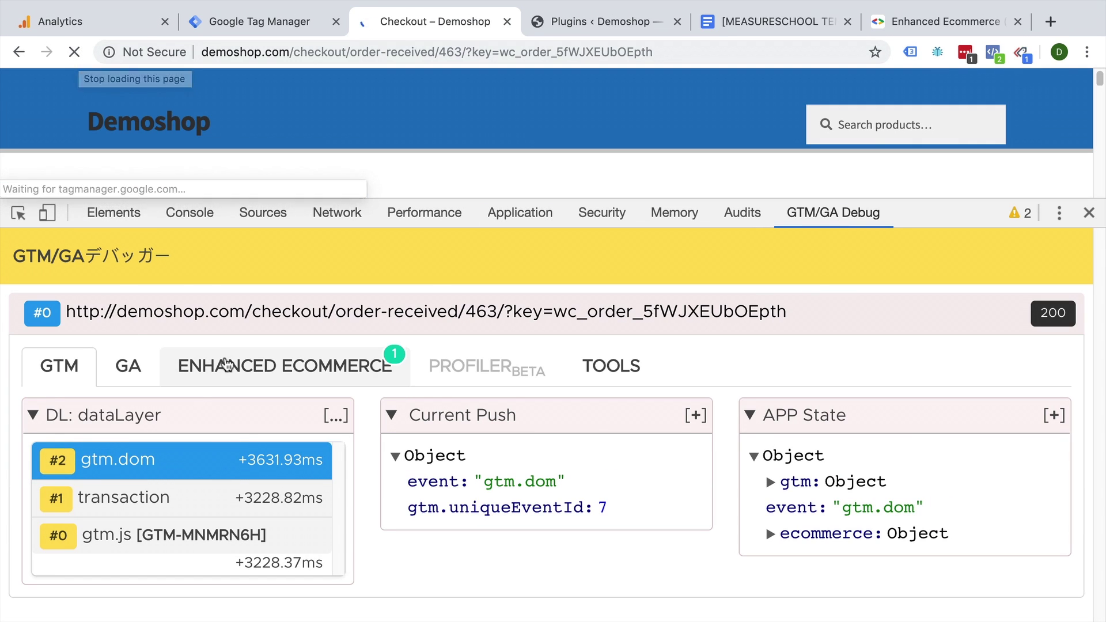
{"action": "left_click", "coordinate": [237, 380]}
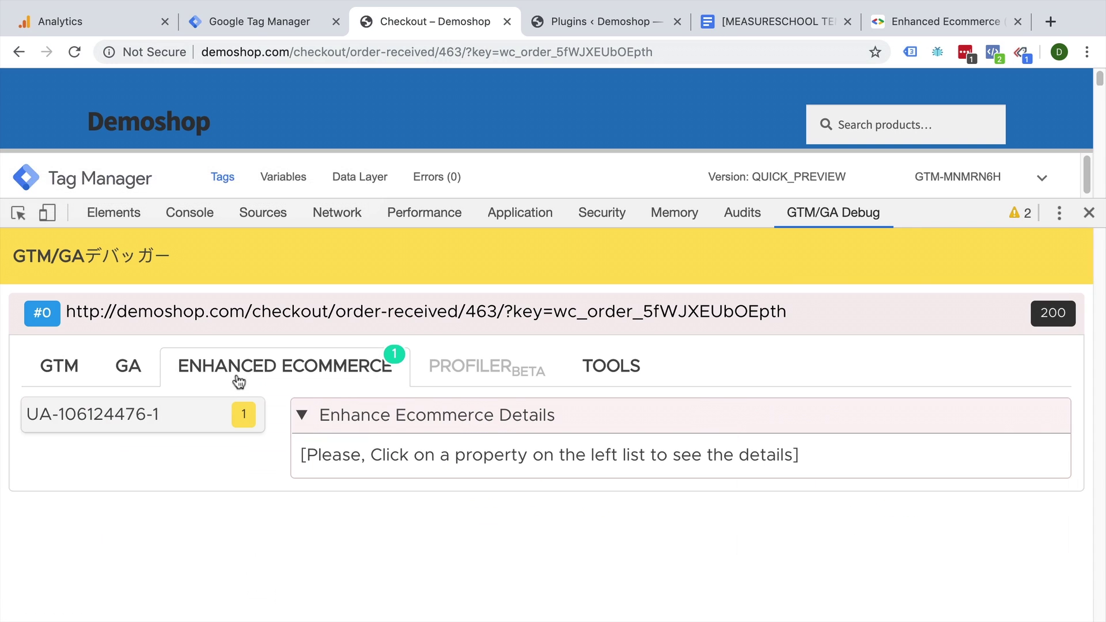
{"action": "left_click", "coordinate": [176, 424]}
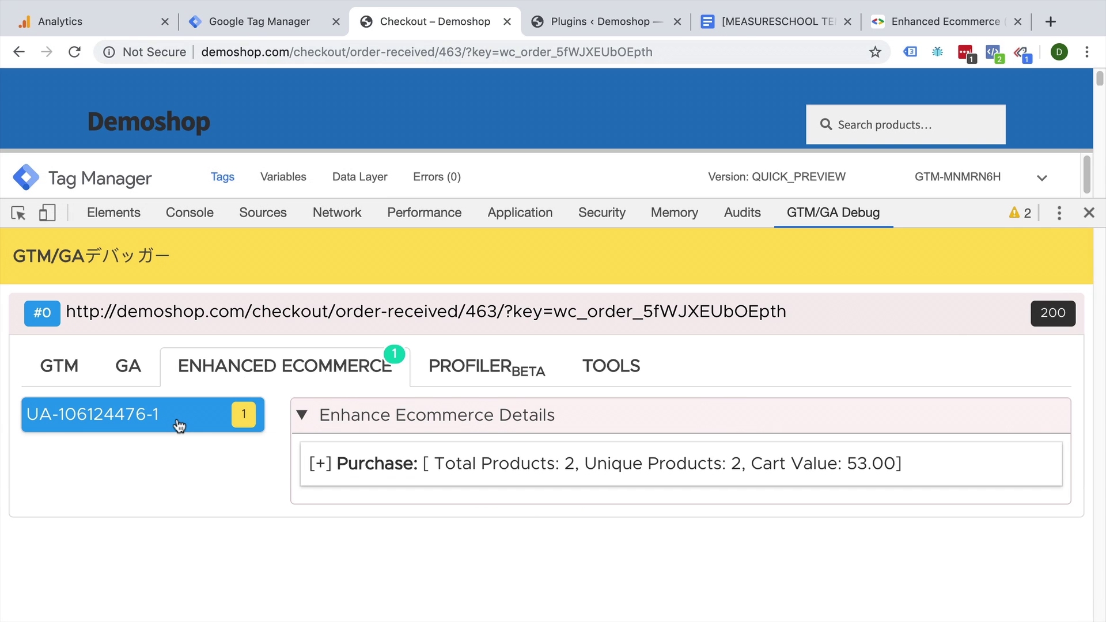
{"action": "left_click", "coordinate": [318, 464]}
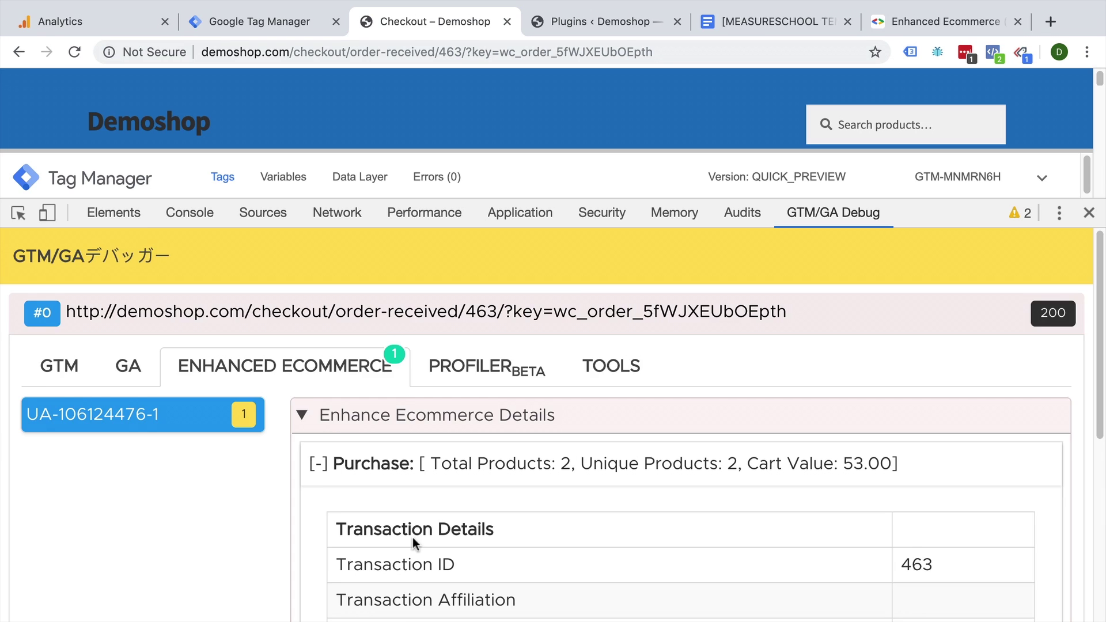
{"action": "scroll", "coordinate": [413, 537], "scroll_direction": "down", "scroll_amount": 1}
{"action": "scroll", "coordinate": [412, 539], "scroll_direction": "down", "scroll_amount": 1}
{"action": "scroll", "coordinate": [414, 540], "scroll_direction": "down", "scroll_amount": 1}
{"action": "scroll", "coordinate": [414, 540], "scroll_direction": "down", "scroll_amount": 1}
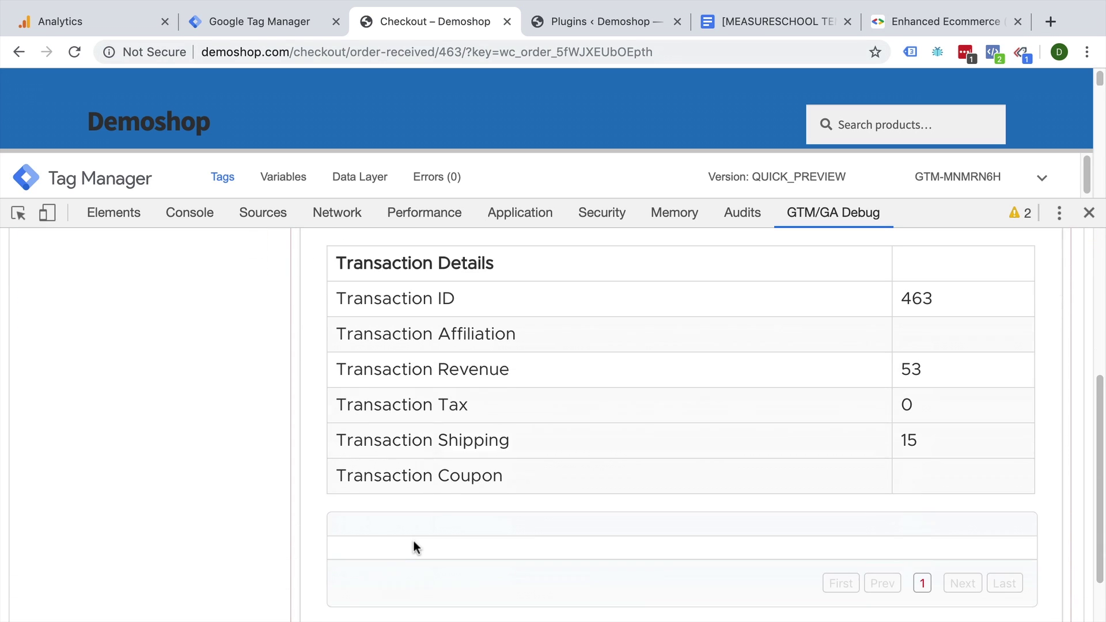
{"action": "scroll", "coordinate": [413, 540], "scroll_direction": "down", "scroll_amount": 1}
{"action": "scroll", "coordinate": [413, 541], "scroll_direction": "up", "scroll_amount": 4}
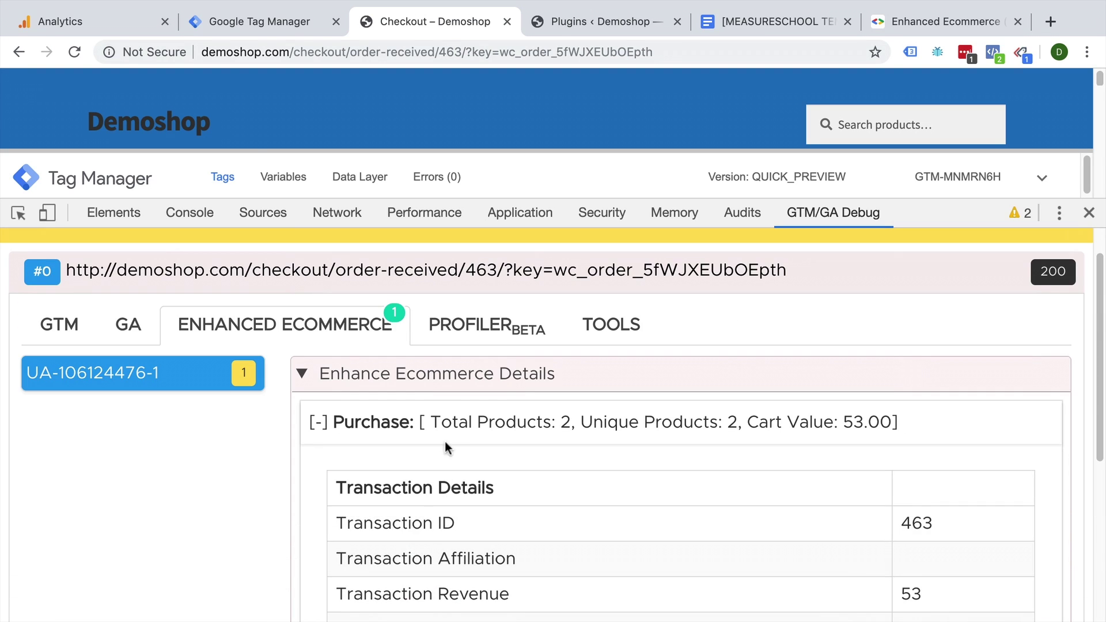
{"action": "left_click", "coordinate": [66, 21]}
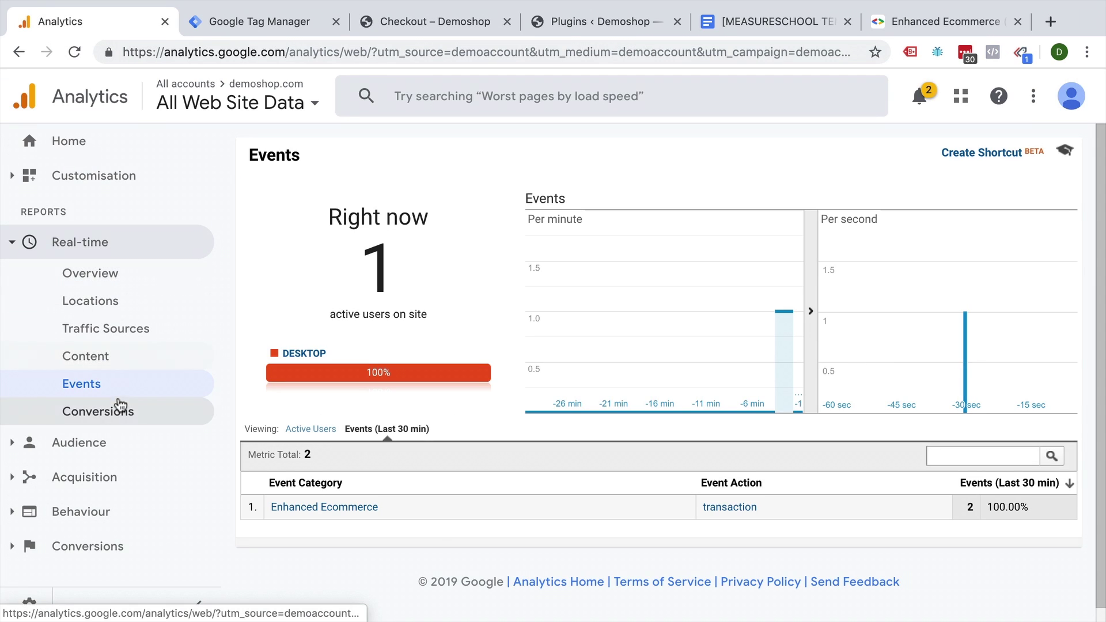
Open the Conversions > E-commerce Sales Performance report listing the transactions.
{"action": "left_click", "coordinate": [19, 554]}
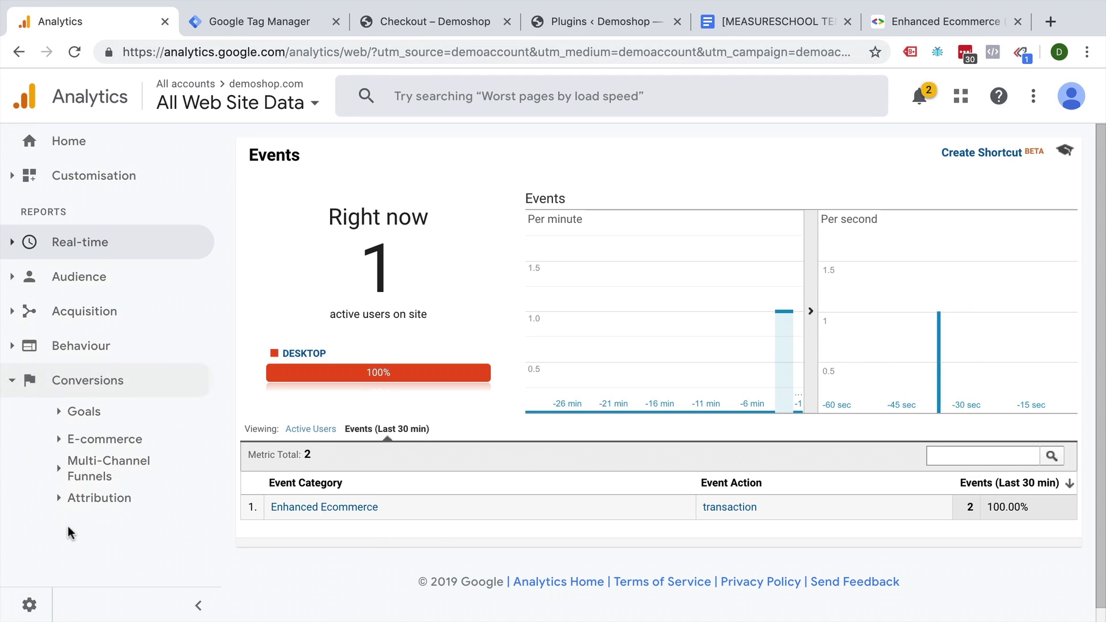
{"action": "left_click", "coordinate": [64, 439]}
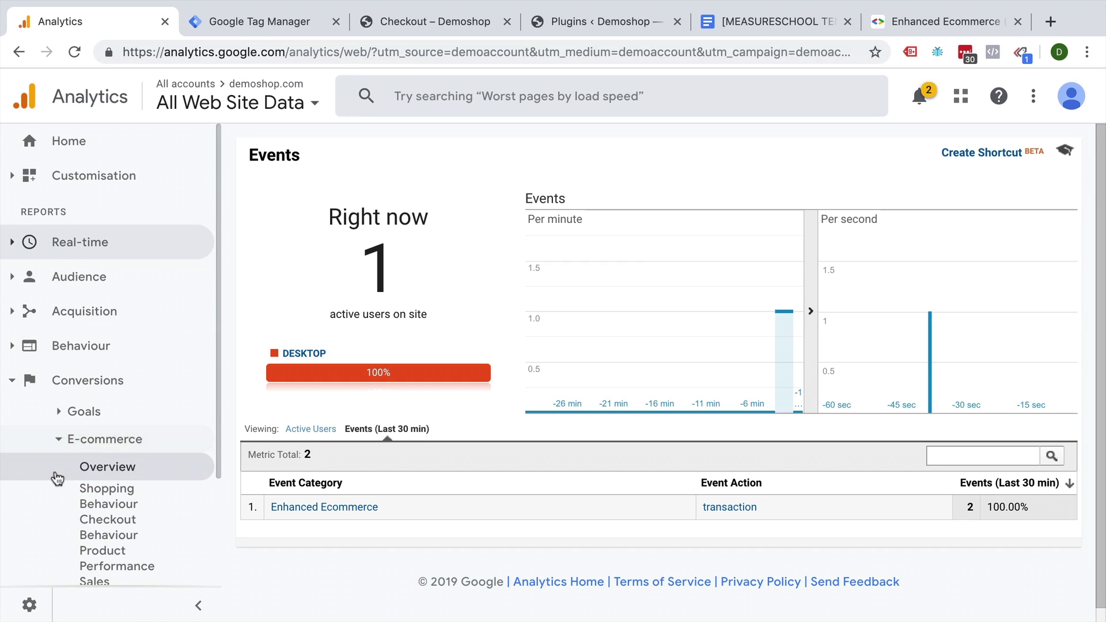
{"action": "scroll", "coordinate": [57, 479], "scroll_direction": "down", "scroll_amount": 2}
{"action": "left_click", "coordinate": [87, 484]}
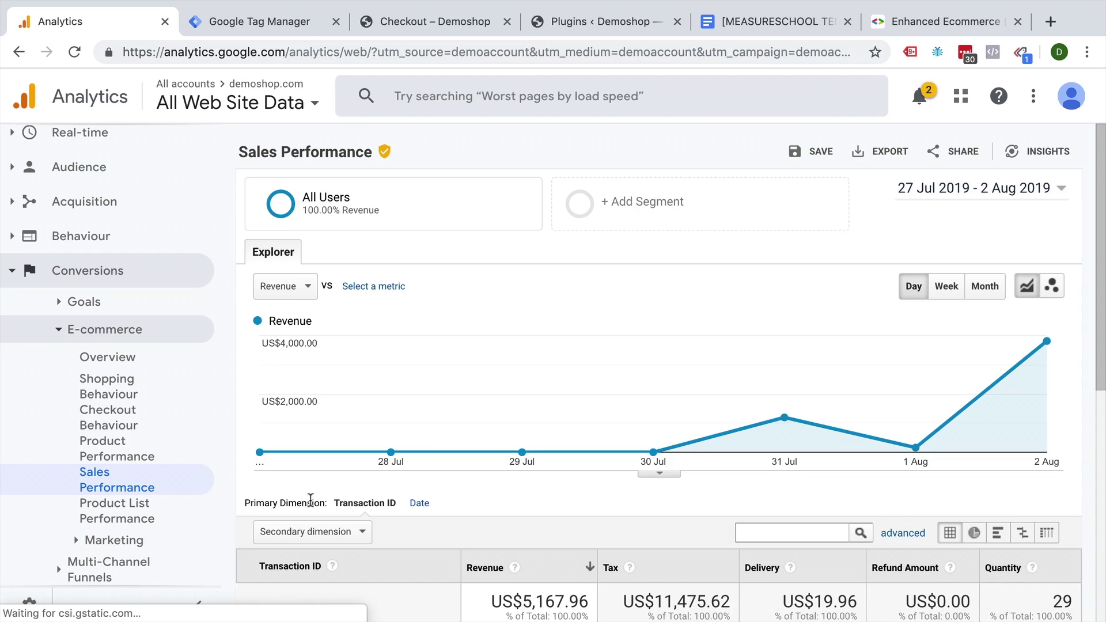
{"action": "scroll", "coordinate": [311, 501], "scroll_direction": "down", "scroll_amount": 4}
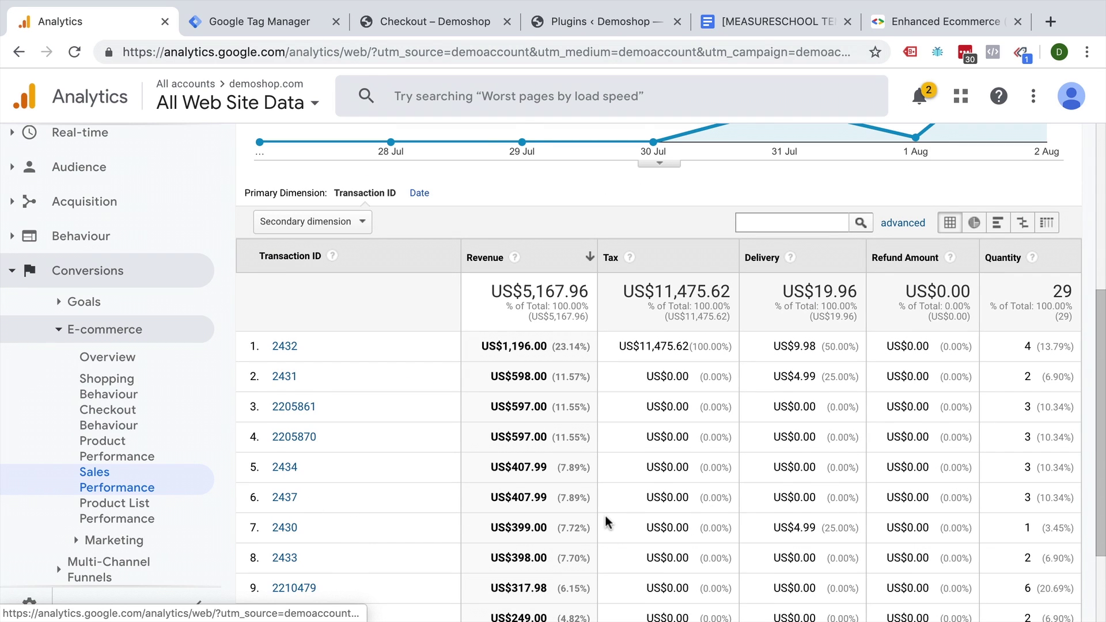
{"action": "scroll", "coordinate": [606, 523], "scroll_direction": "down", "scroll_amount": 1}
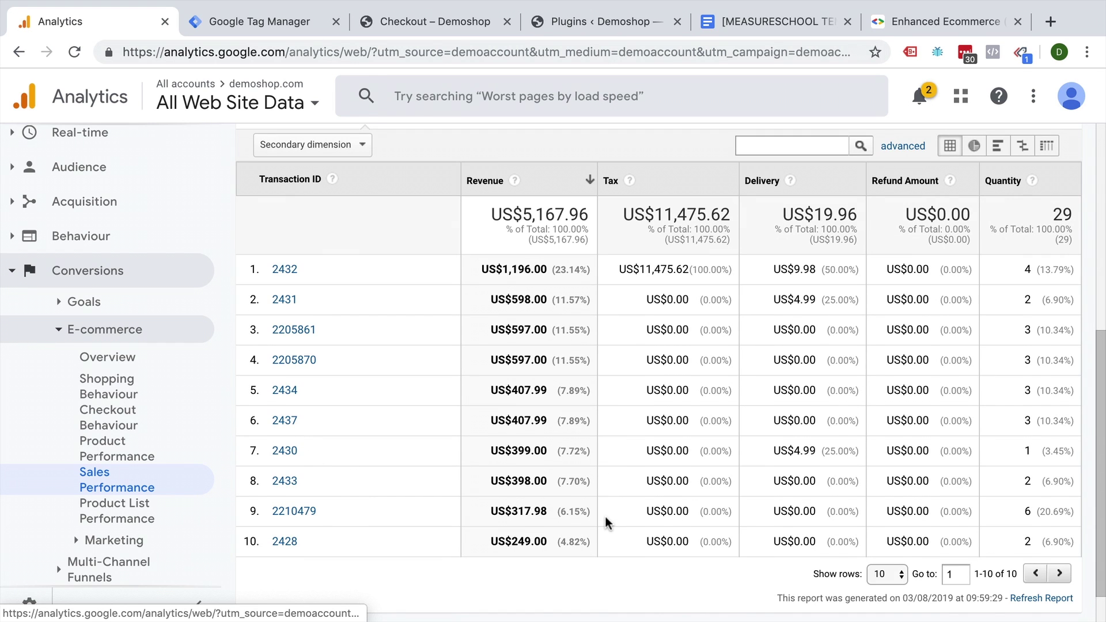
Close DevTools and enlarge the GTM debug panel so all four fired tags show.
{"action": "left_click", "coordinate": [424, 24]}
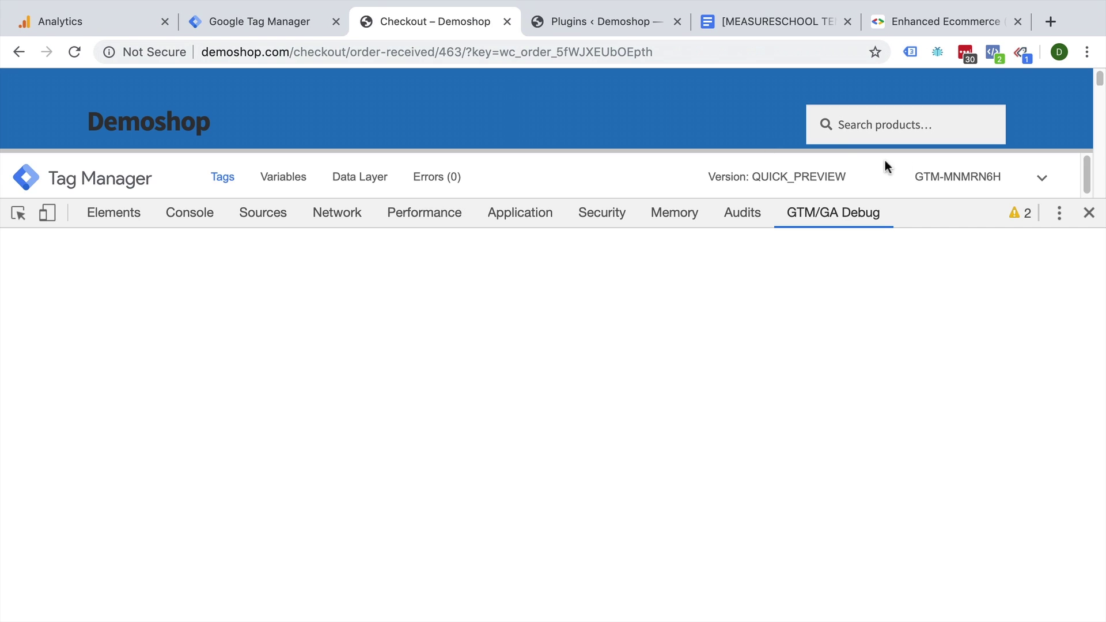
{"action": "left_click", "coordinate": [1089, 214]}
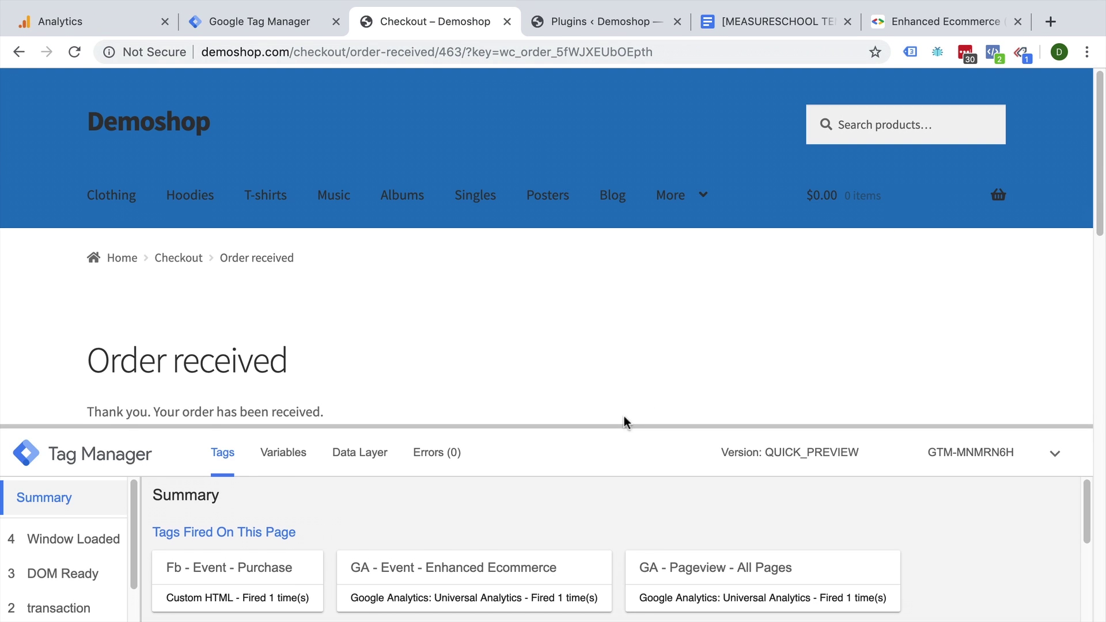
{"action": "left_click_drag", "start_coordinate": [624, 422], "coordinate": [614, 263]}
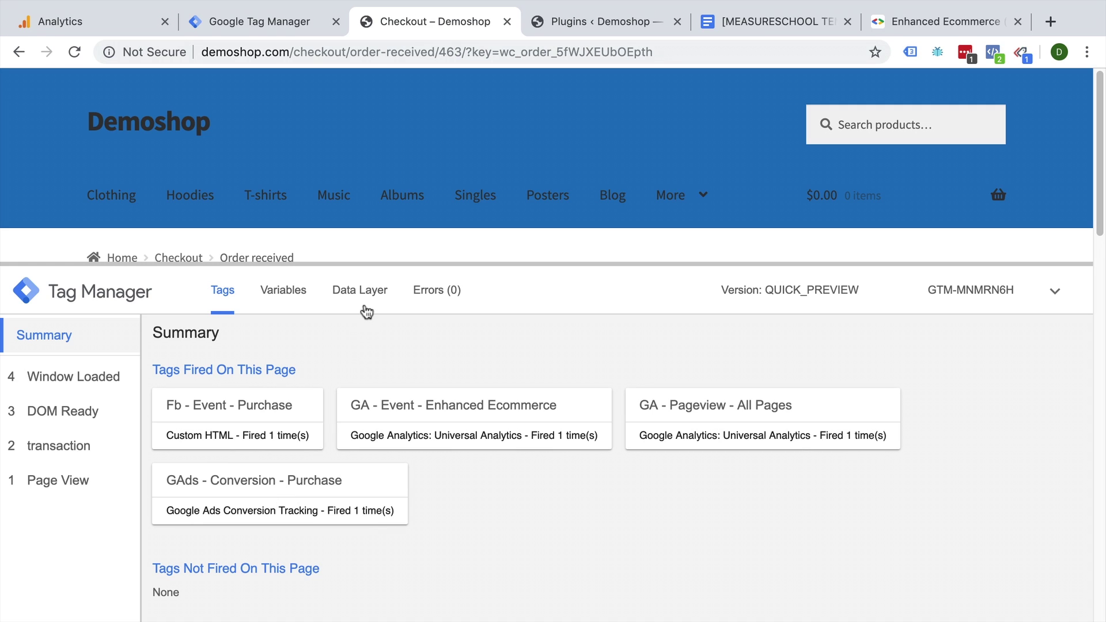
Review order 463's transaction data layer, then return to the Tag Manager Tags list.
{"action": "left_click", "coordinate": [359, 290]}
{"action": "scroll", "coordinate": [298, 588], "scroll_direction": "down", "scroll_amount": 2}
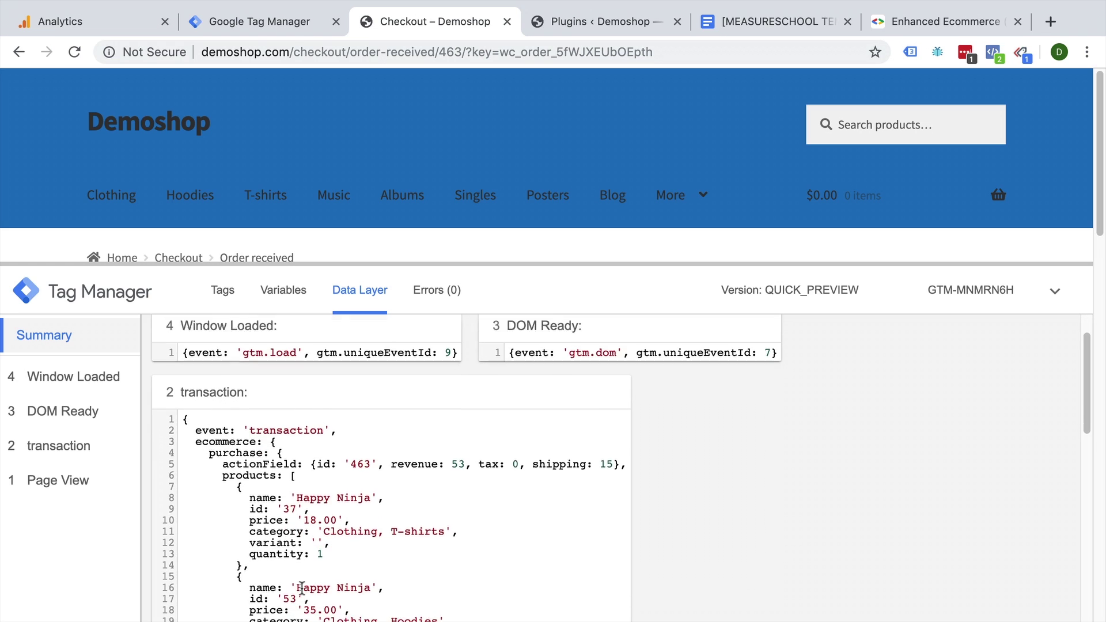
{"action": "scroll", "coordinate": [300, 588], "scroll_direction": "down", "scroll_amount": 2}
{"action": "scroll", "coordinate": [301, 588], "scroll_direction": "down", "scroll_amount": 1}
{"action": "scroll", "coordinate": [302, 590], "scroll_direction": "down", "scroll_amount": 1}
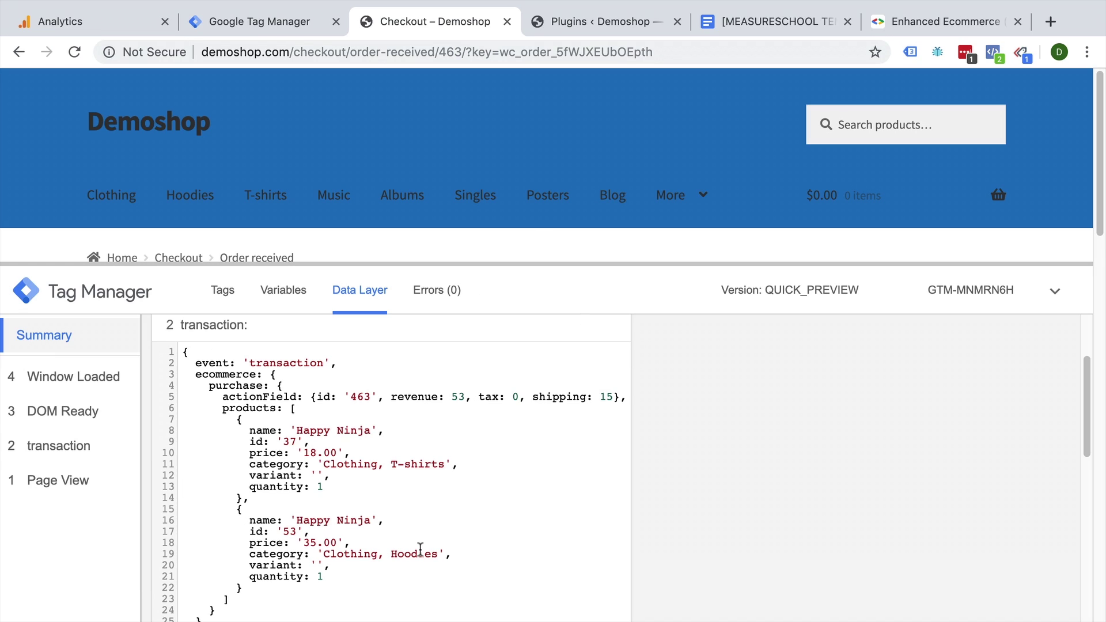
{"action": "left_click", "coordinate": [264, 24]}
{"action": "scroll", "coordinate": [264, 343], "scroll_direction": "down", "scroll_amount": 2}
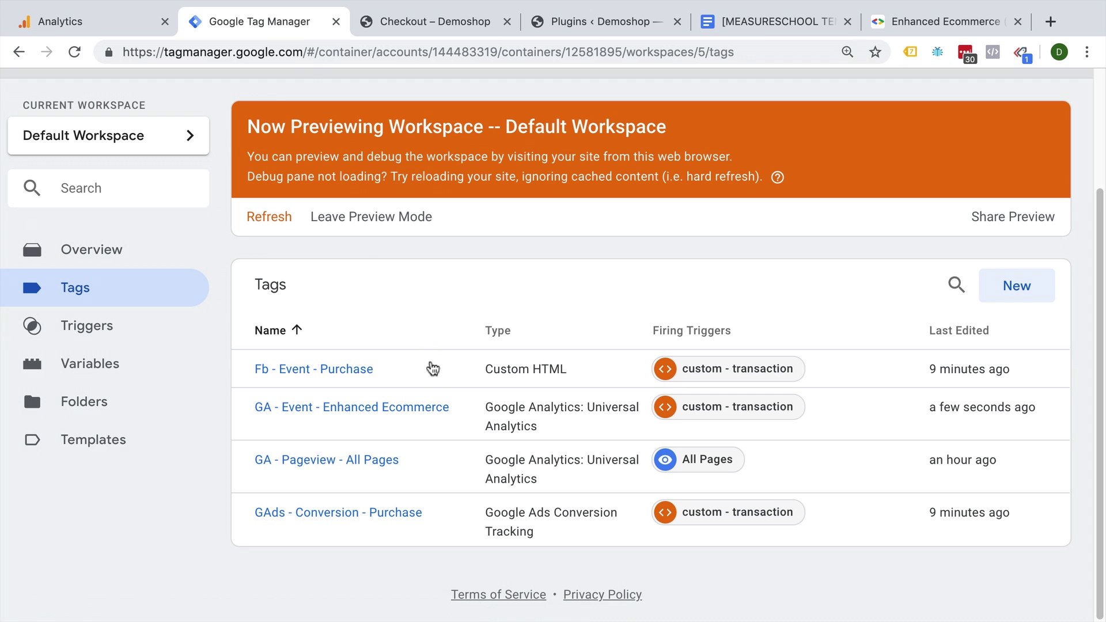
Glance at the Analytics sales report, then collapse the debug pane on the order confirmation page.
{"action": "left_click", "coordinate": [90, 33]}
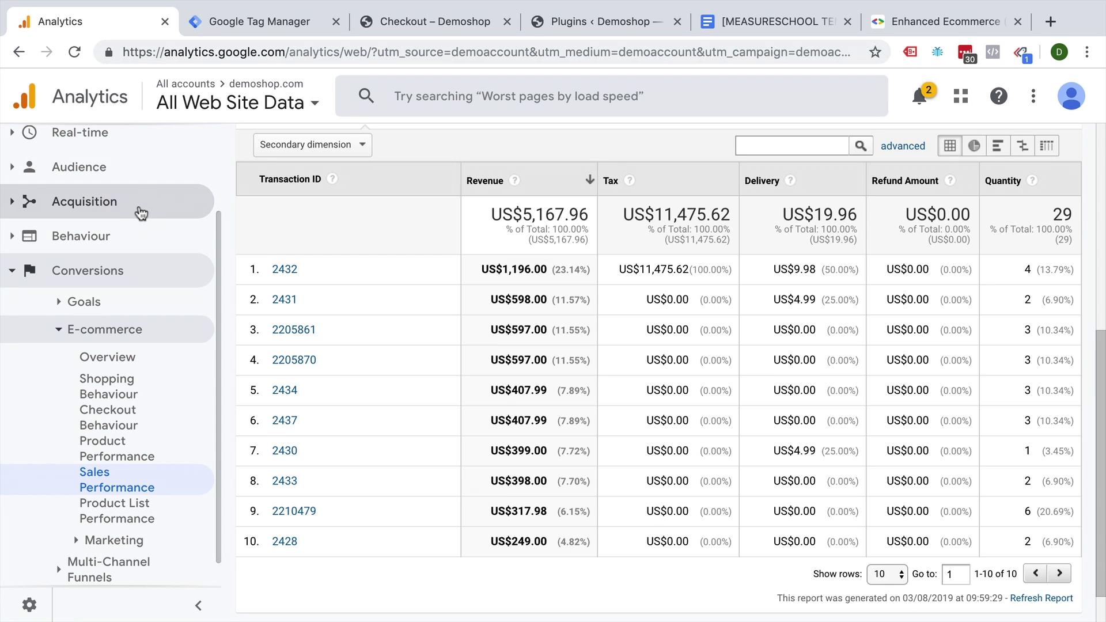
{"action": "left_click", "coordinate": [268, 37]}
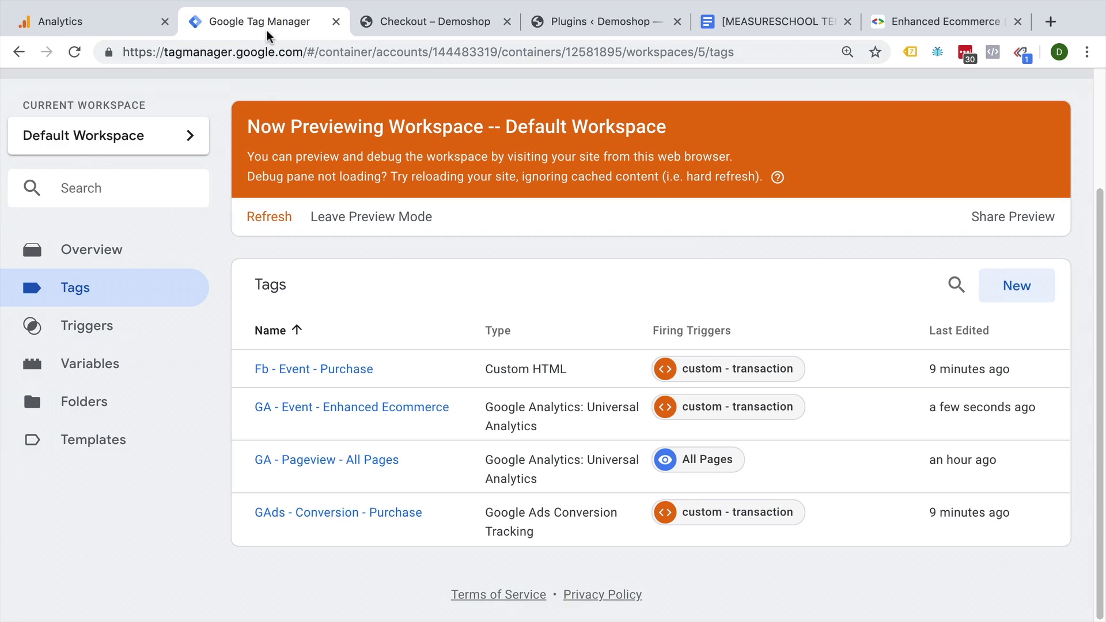
{"action": "left_click", "coordinate": [369, 29]}
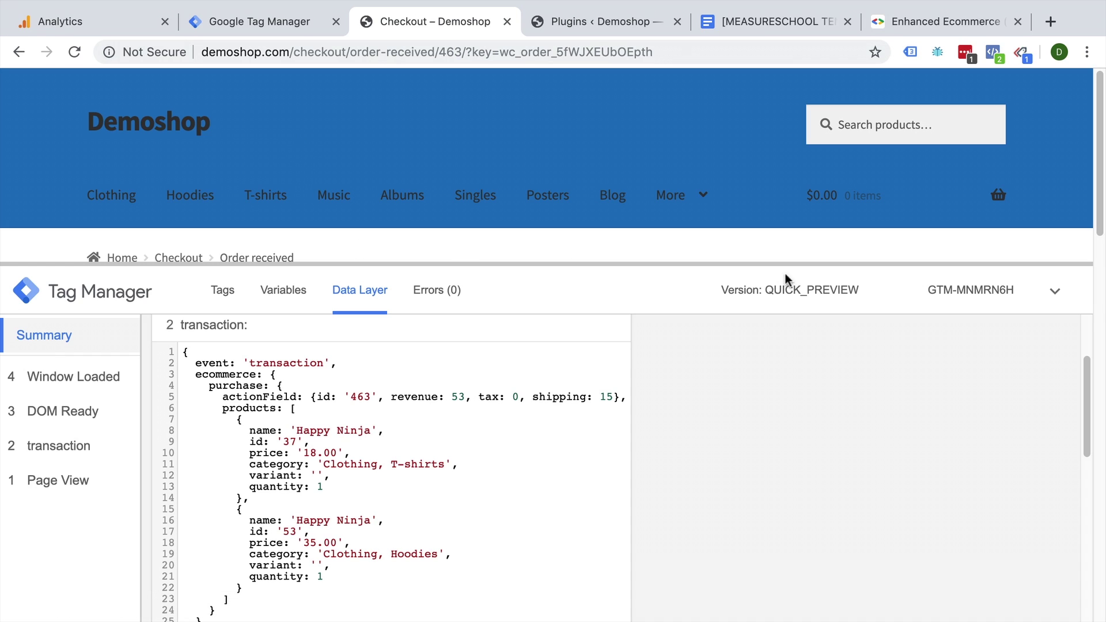
{"action": "left_click", "coordinate": [1072, 301]}
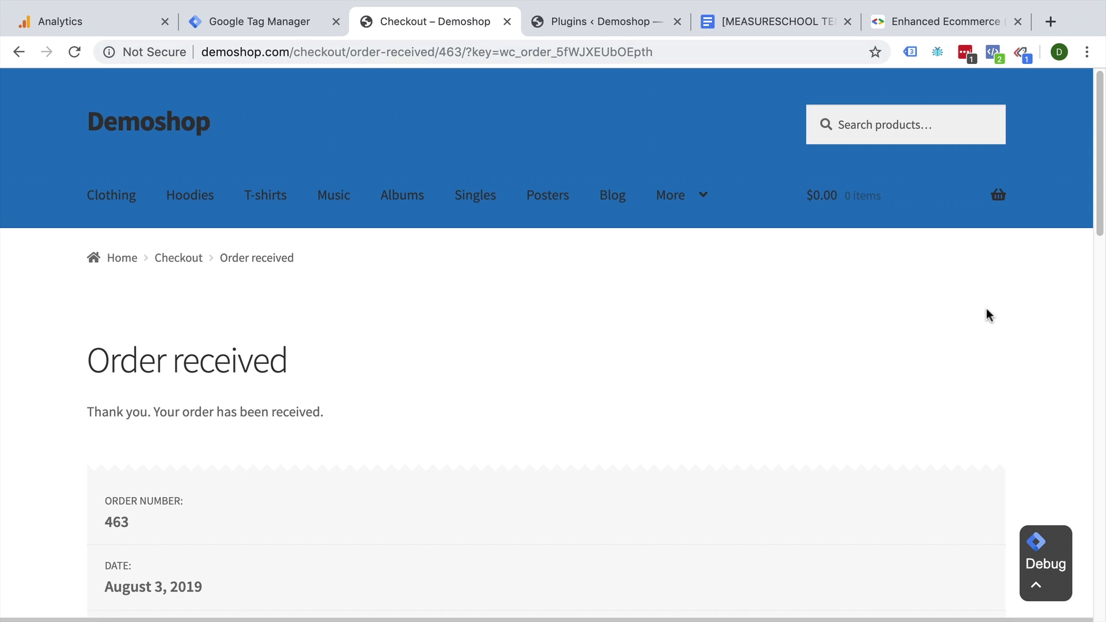
Reopen the order page's debug pane to recheck the transaction data, then collapse it again.
{"action": "left_click", "coordinate": [209, 23]}
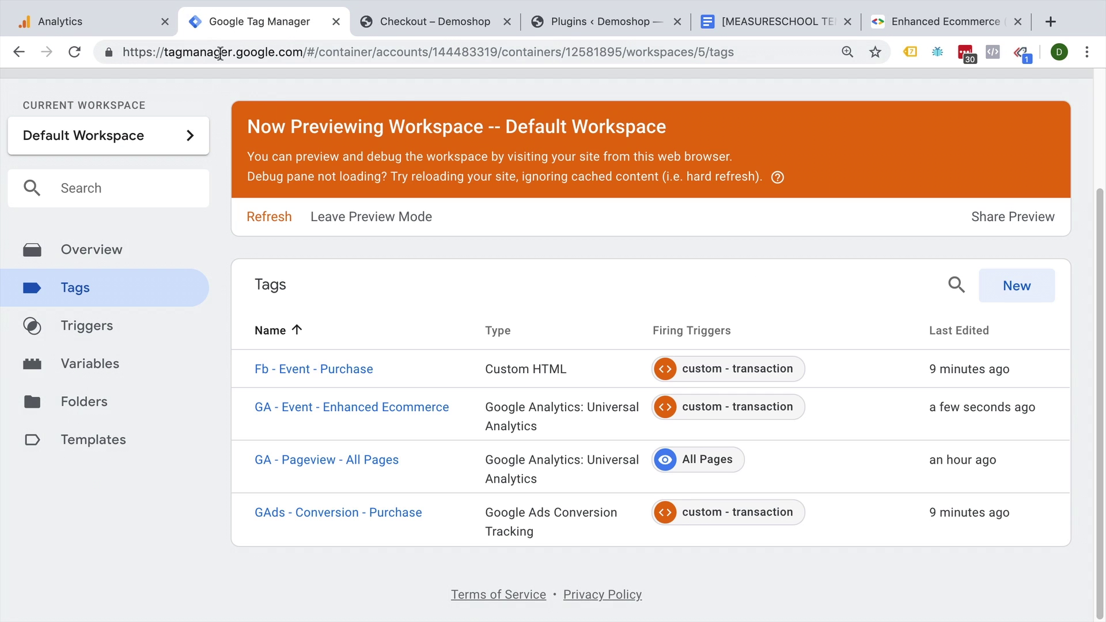
{"action": "scroll", "coordinate": [377, 250], "scroll_direction": "up", "scroll_amount": 3}
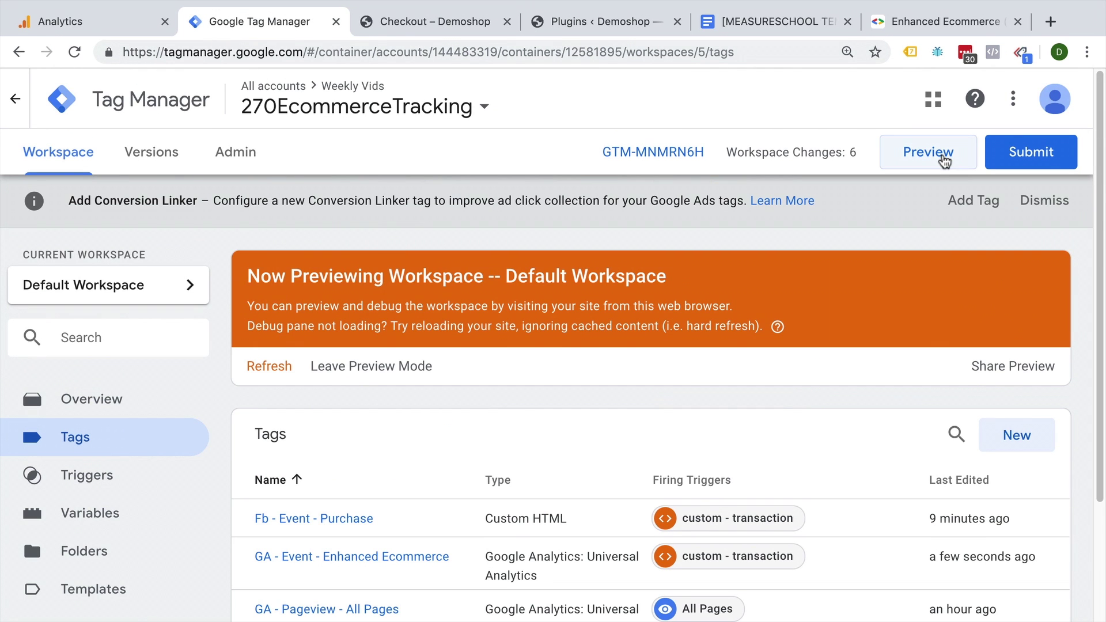
{"action": "left_click", "coordinate": [454, 32]}
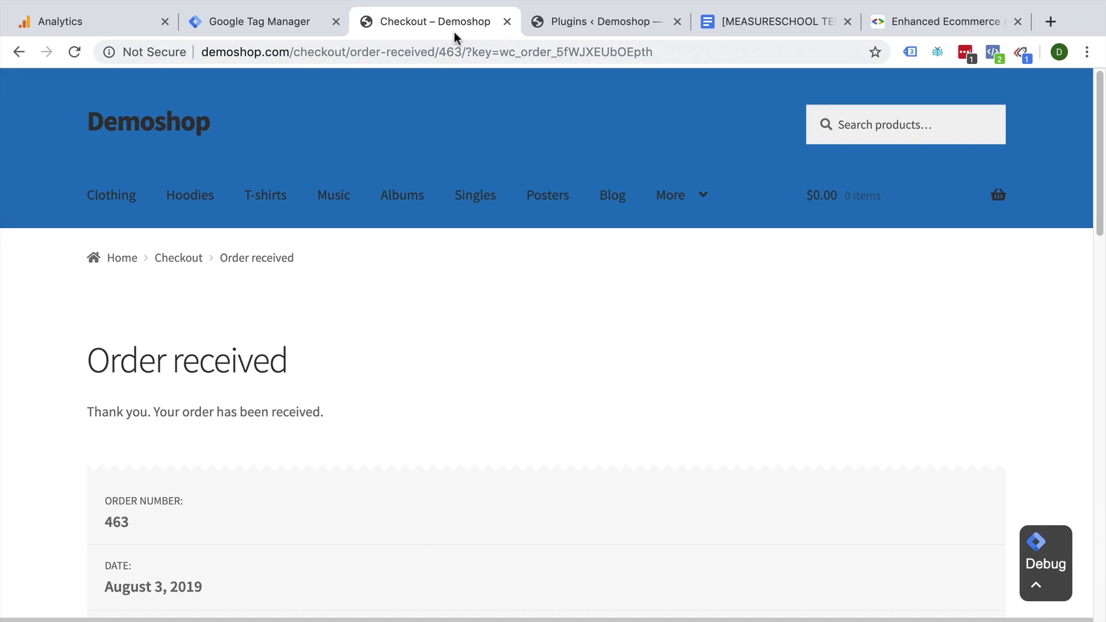
{"action": "left_click", "coordinate": [1057, 586]}
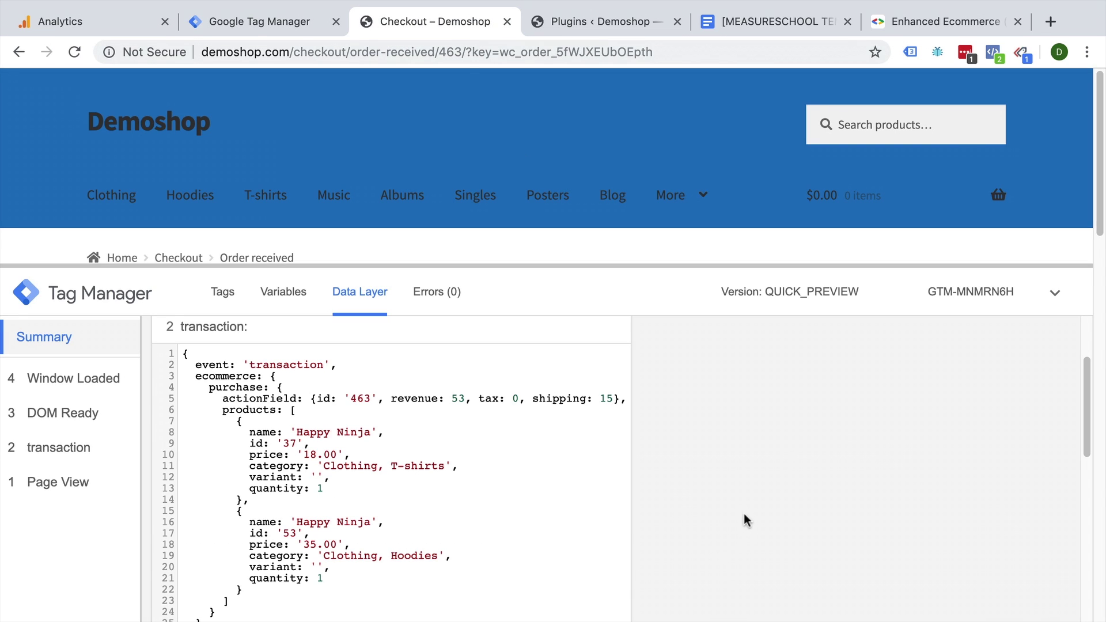
{"action": "left_click", "coordinate": [1053, 296]}
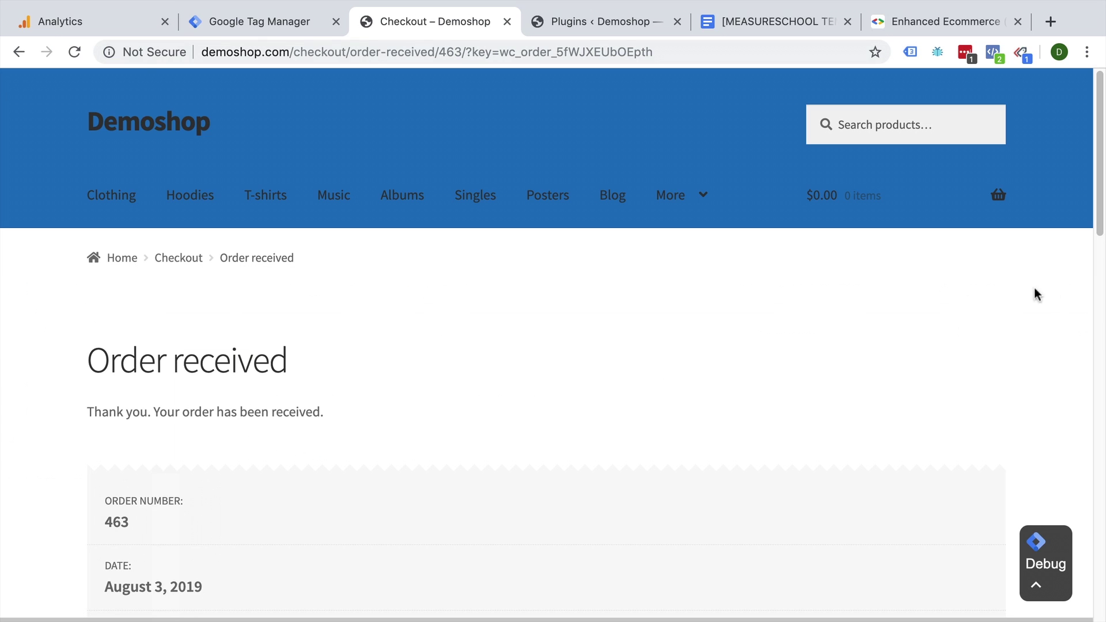
{"action": "left_click", "coordinate": [113, 17]}
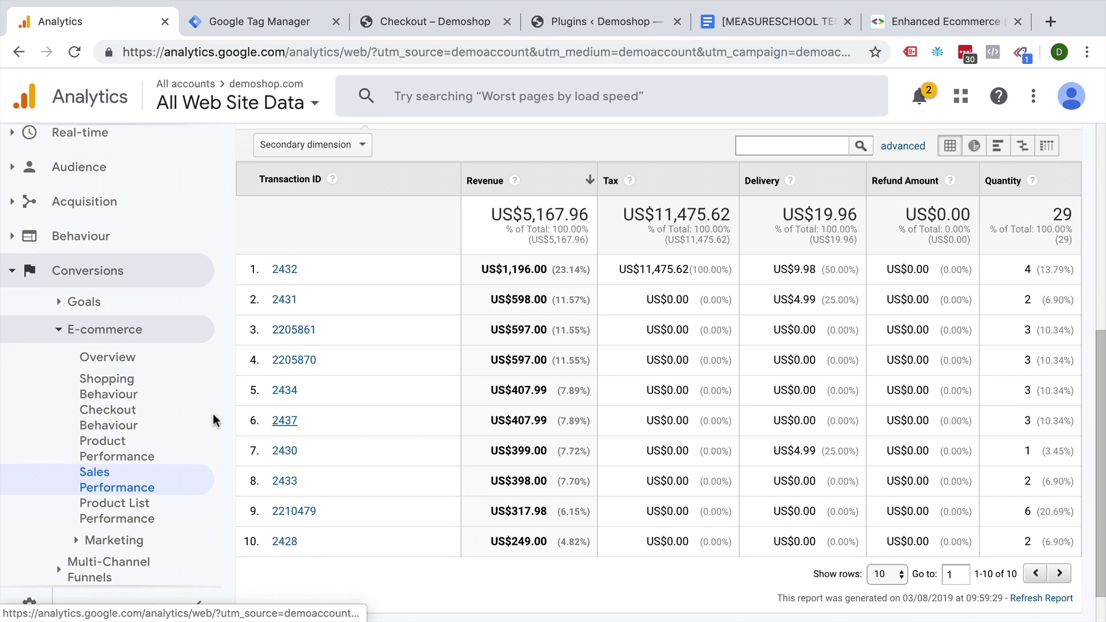
Save Enhanced E-commerce Reporting for All Web Site Data, then return to the order 463 page.
{"action": "left_click", "coordinate": [28, 611]}
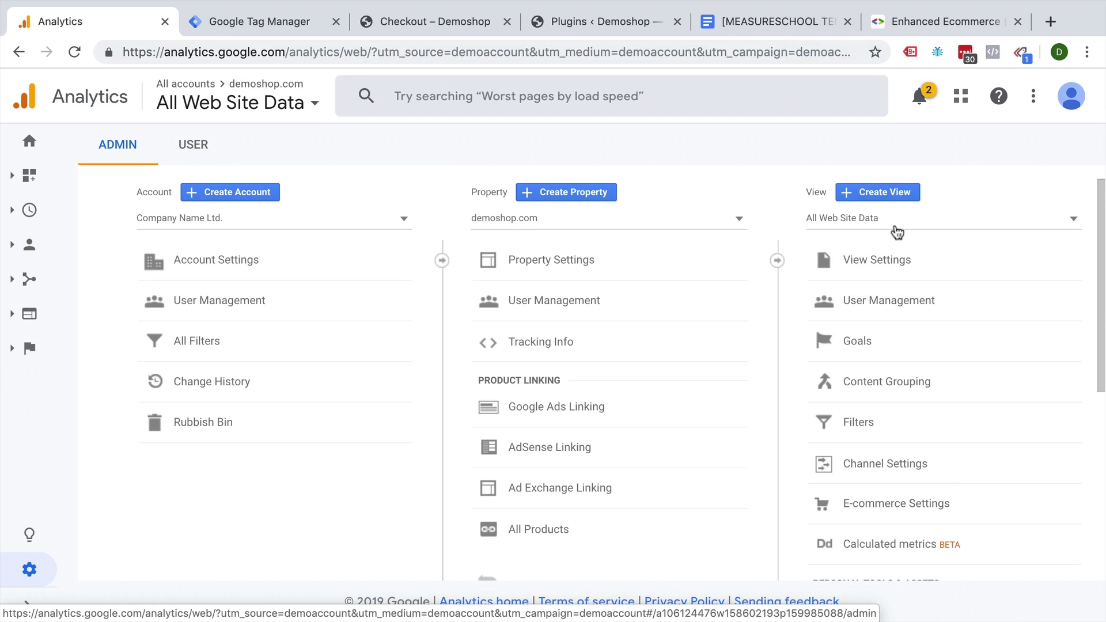
{"action": "left_click", "coordinate": [905, 505]}
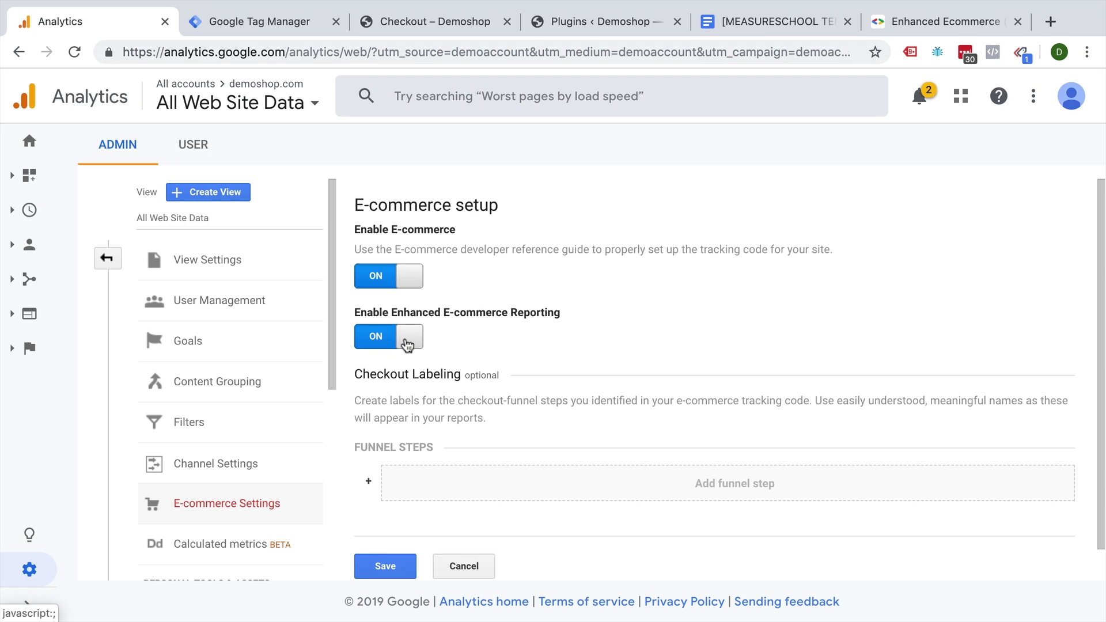
{"action": "left_click", "coordinate": [386, 566]}
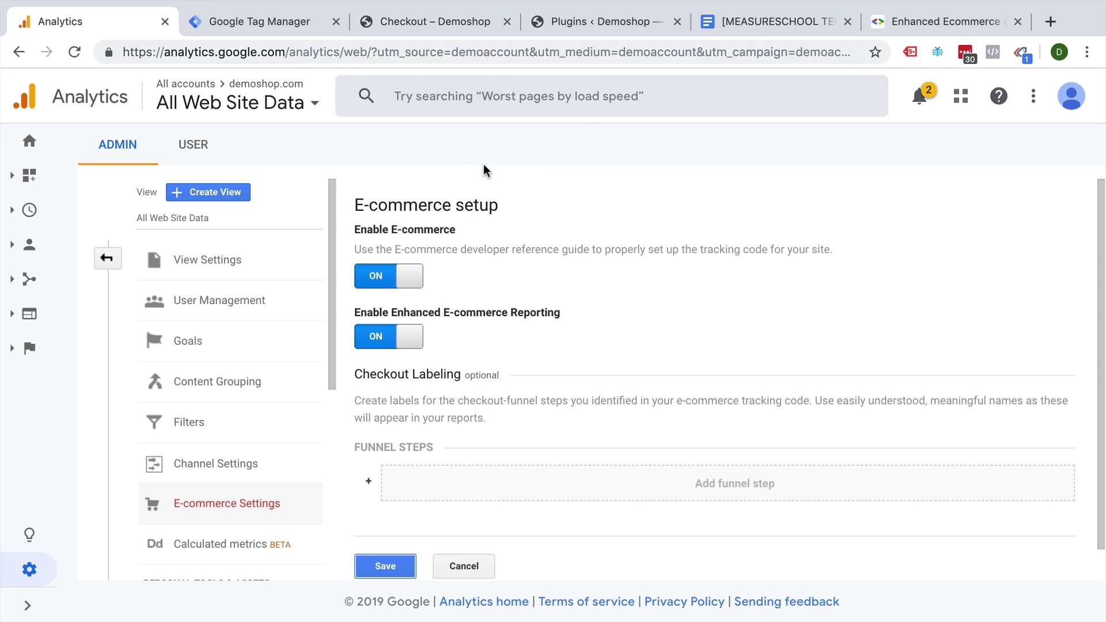
{"action": "left_click", "coordinate": [458, 26]}
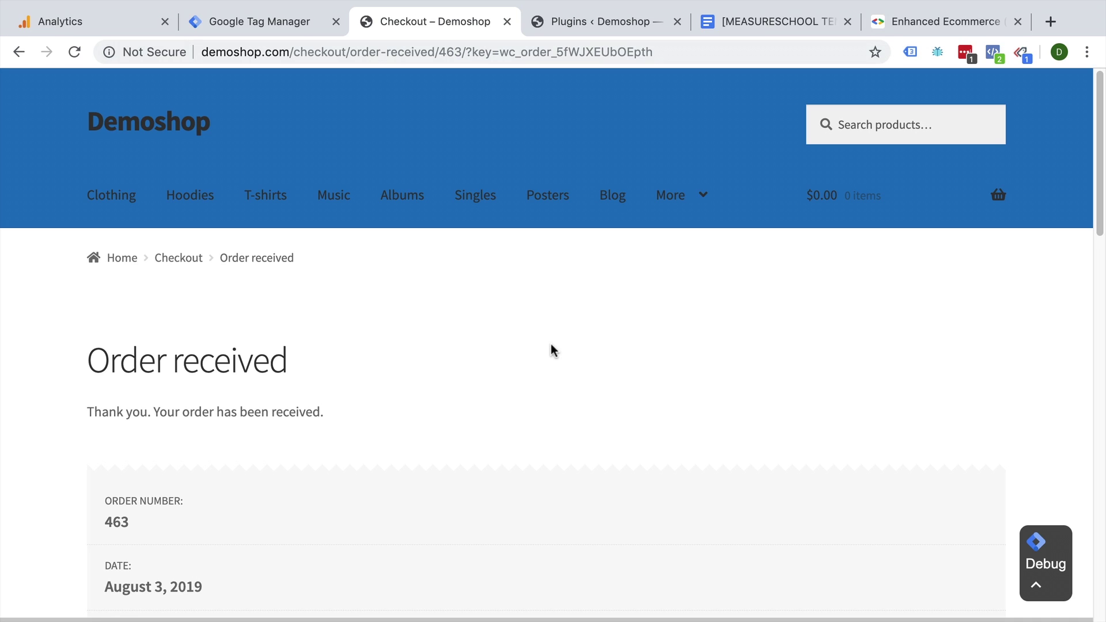
{"action": "scroll", "coordinate": [552, 350], "scroll_direction": "down", "scroll_amount": 2}
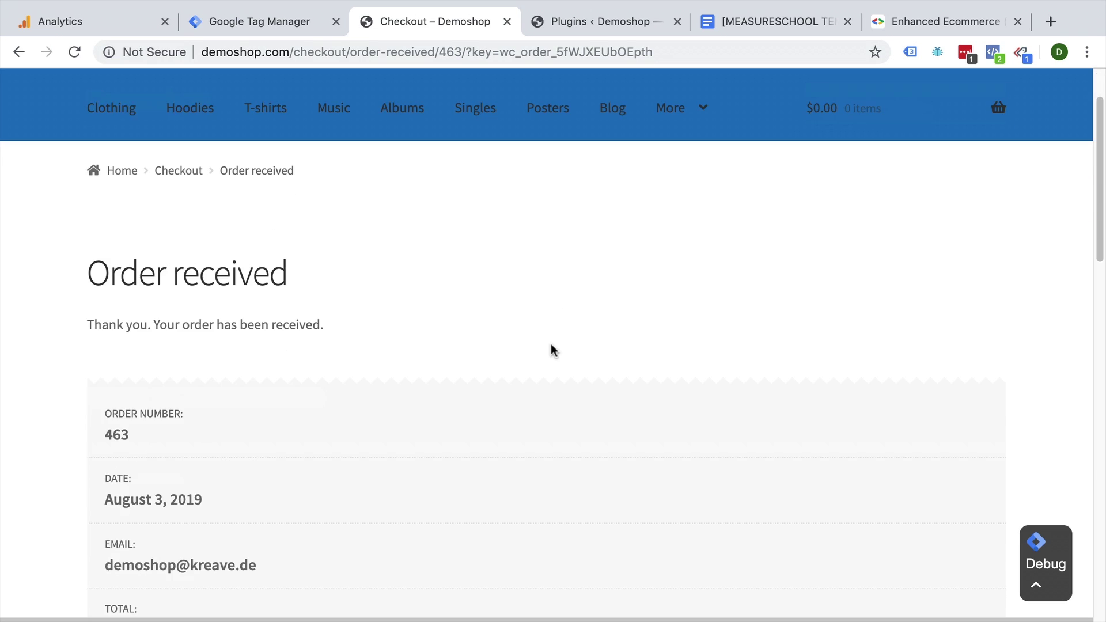
{"action": "scroll", "coordinate": [552, 350], "scroll_direction": "down", "scroll_amount": 2}
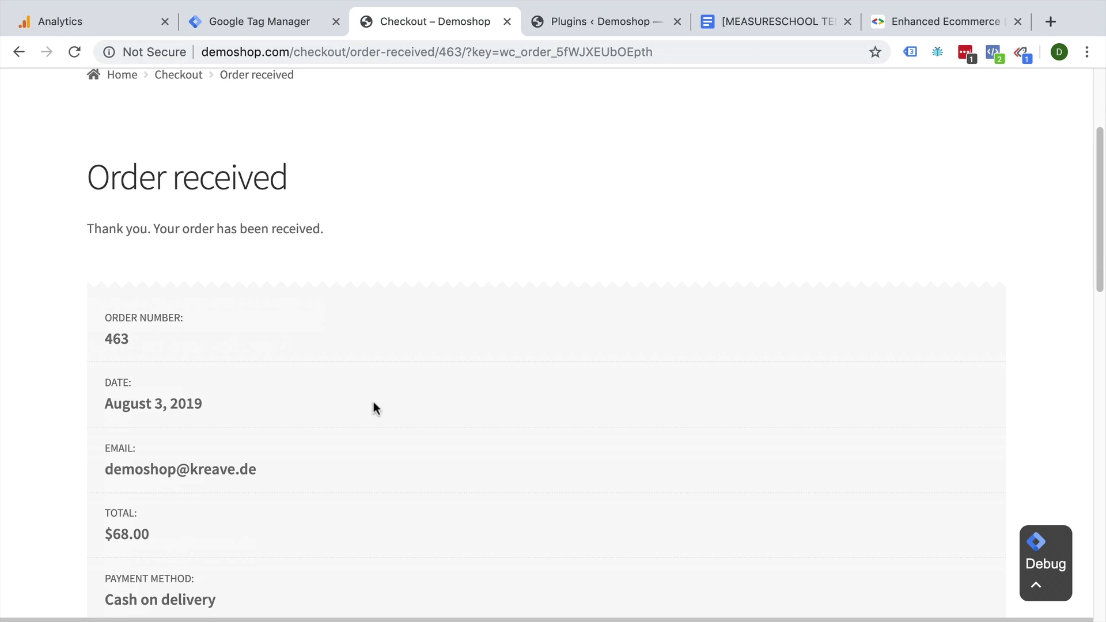
{"action": "scroll", "coordinate": [387, 475], "scroll_direction": "up", "scroll_amount": 2}
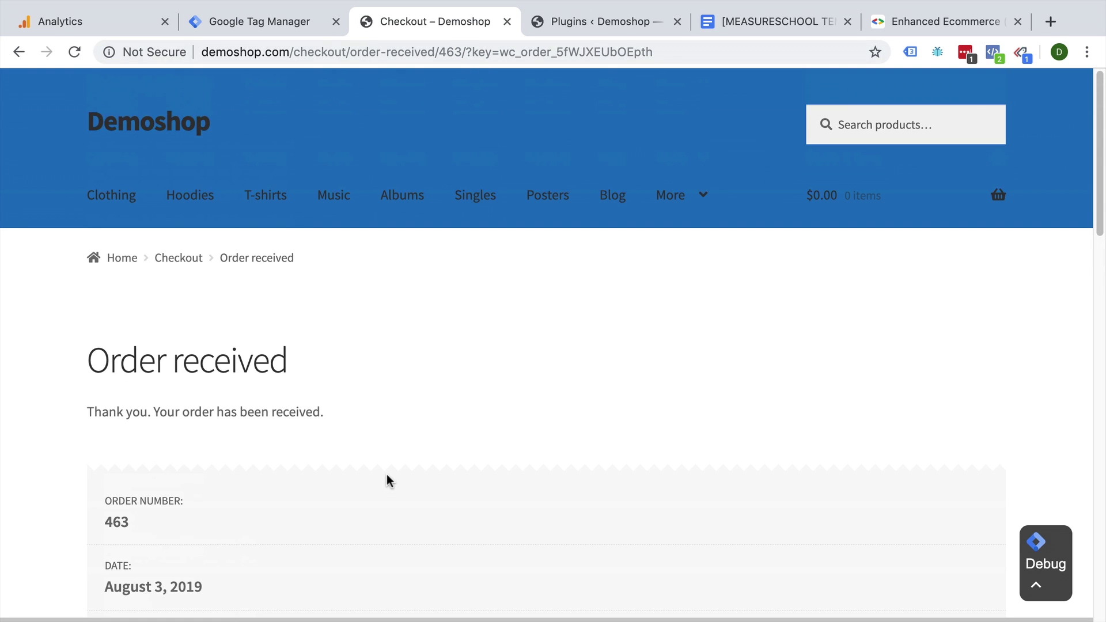